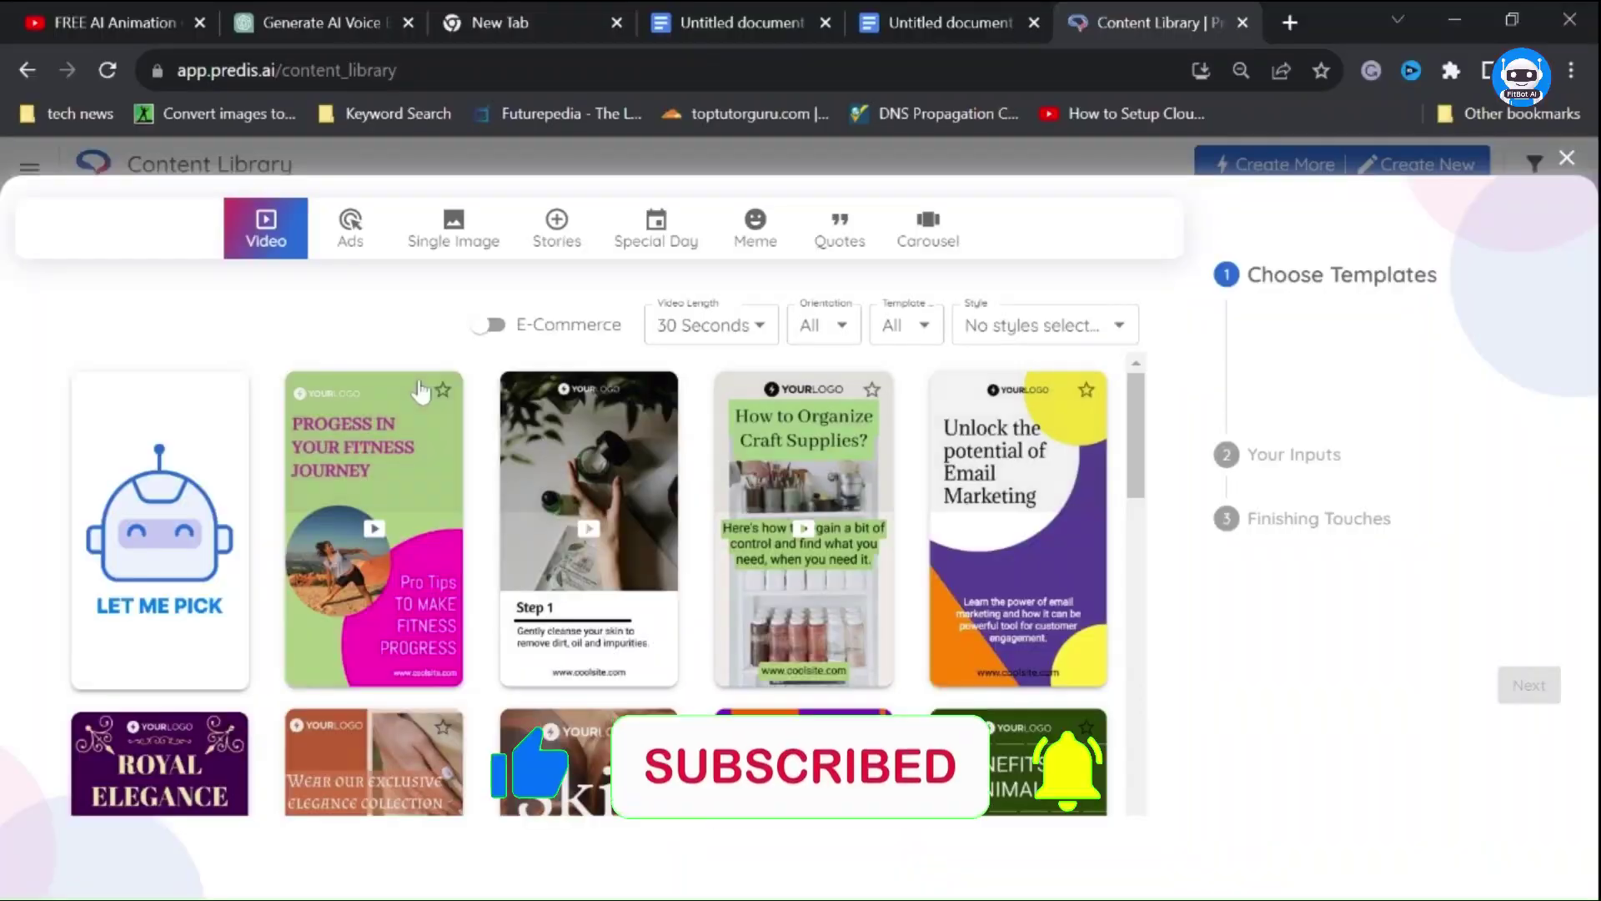
Step: Scroll through the video template gallery in the content library
{"action": "scroll", "coordinate": [490, 506], "scroll_direction": "down", "scroll_amount": 2}
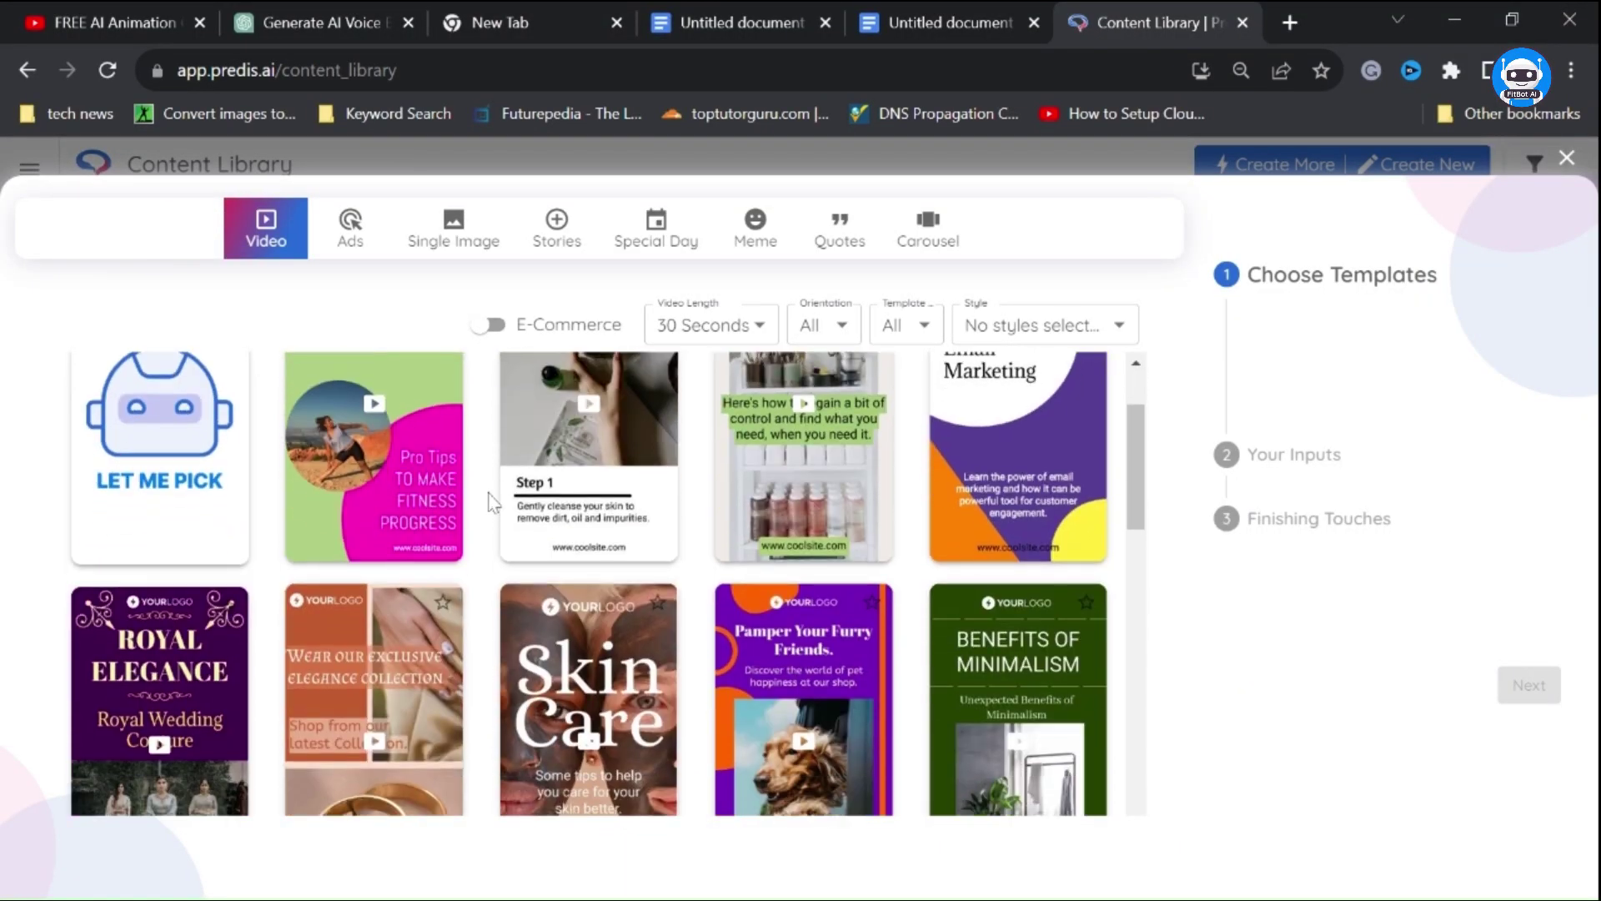
{"action": "scroll", "coordinate": [491, 501], "scroll_direction": "down", "scroll_amount": 2}
{"action": "scroll", "coordinate": [490, 501], "scroll_direction": "down", "scroll_amount": 2}
{"action": "scroll", "coordinate": [490, 500], "scroll_direction": "up", "scroll_amount": 5}
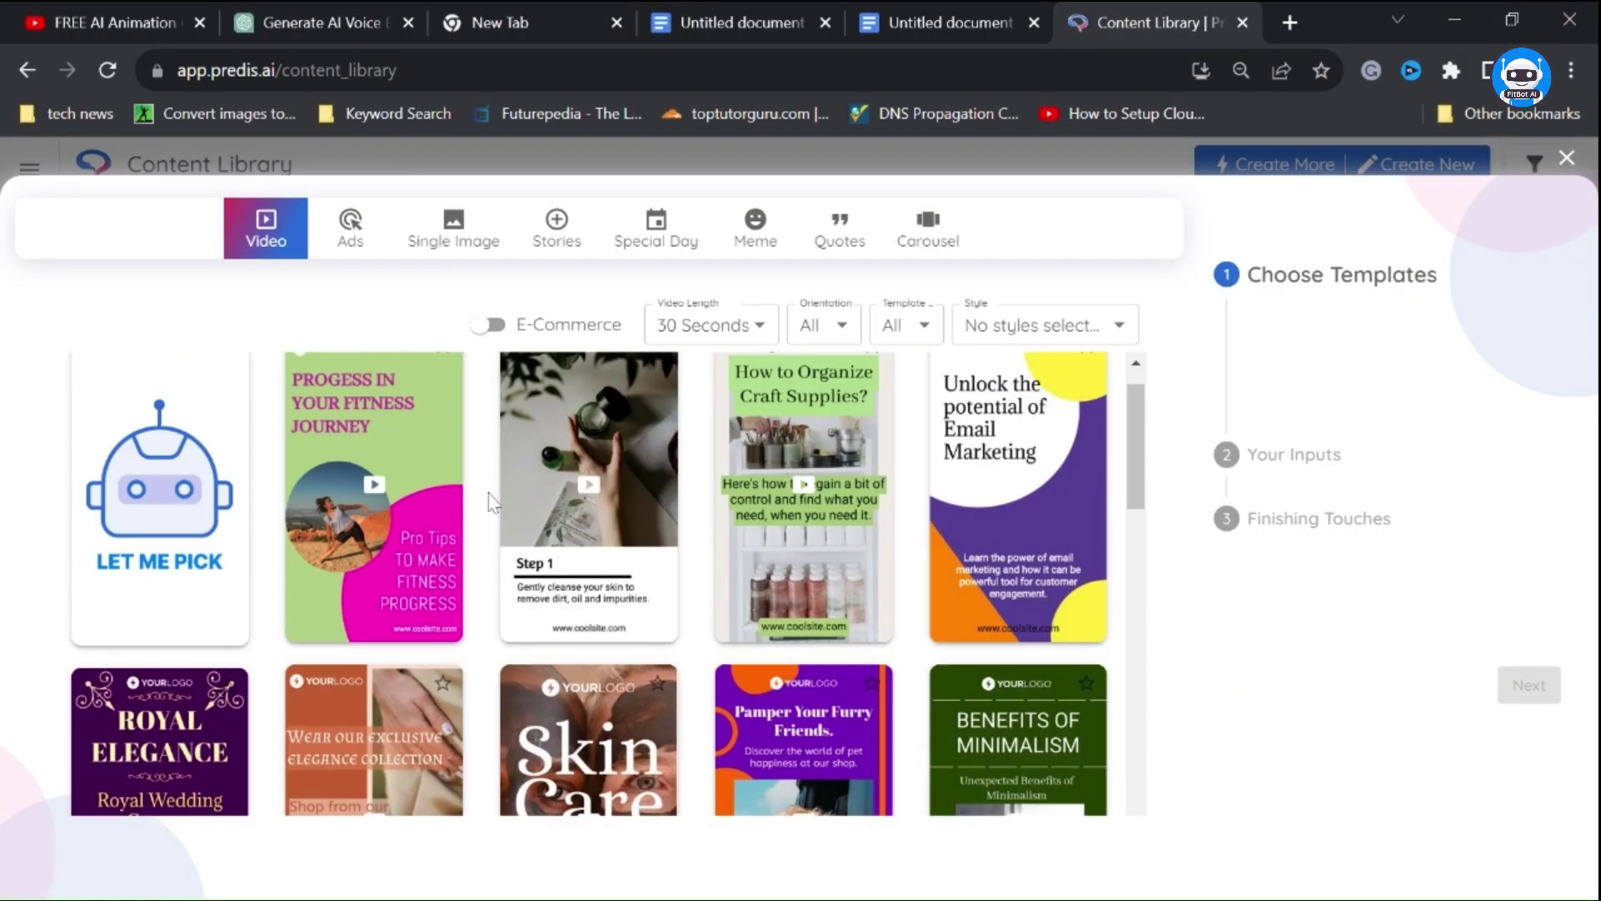
{"action": "scroll", "coordinate": [491, 500], "scroll_direction": "up", "scroll_amount": 1}
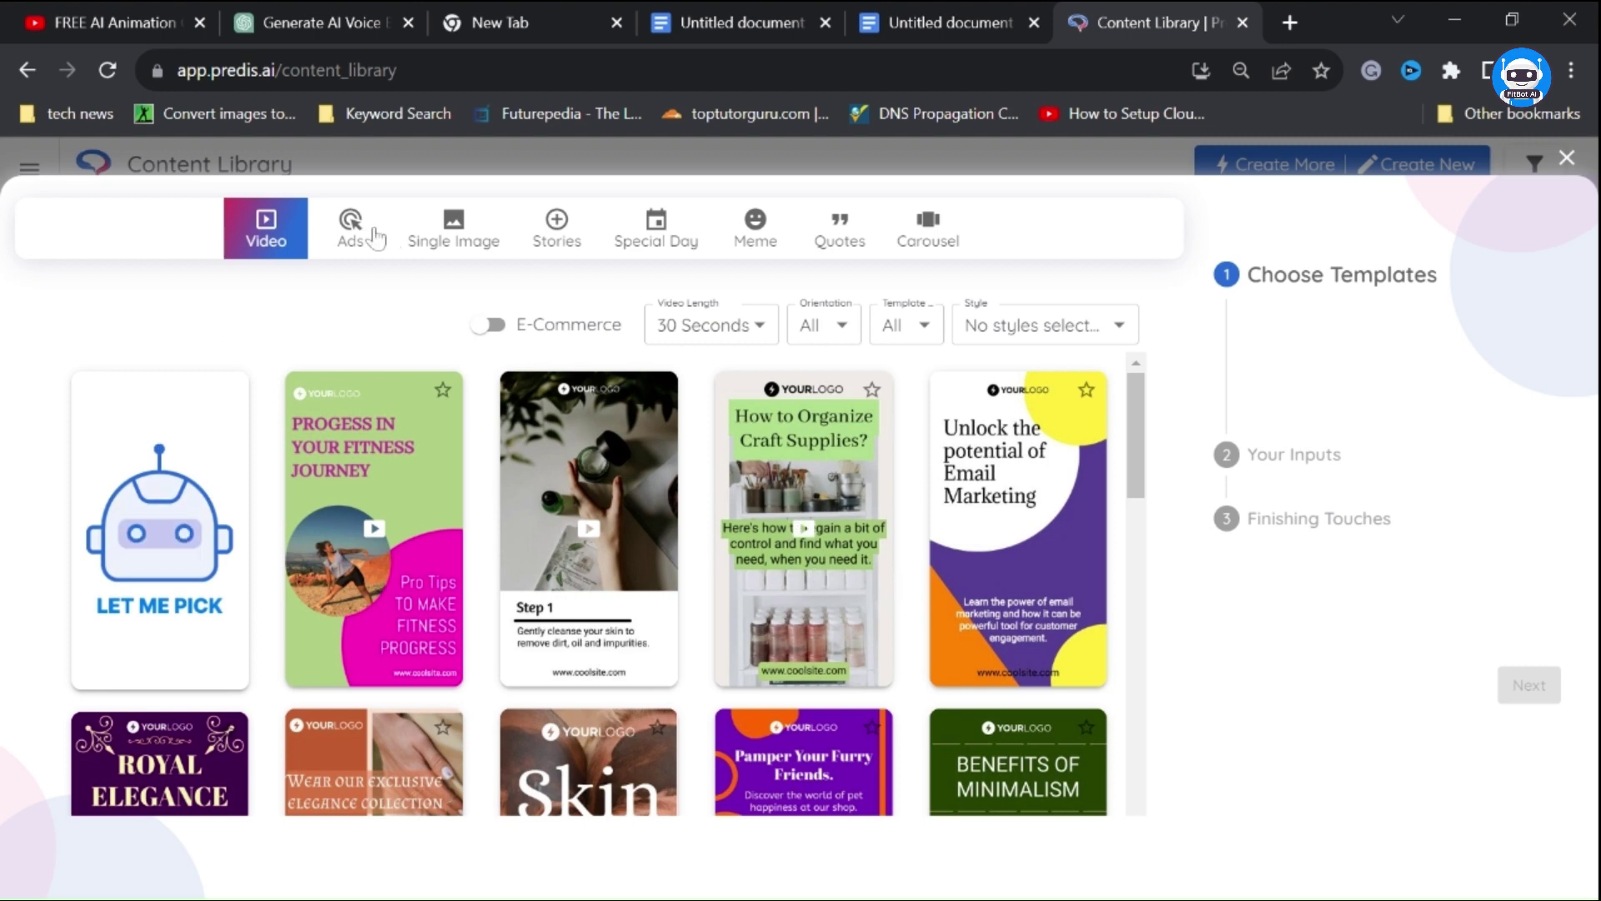
Step: Switch to Single Image templates and pick the Beauty and Lifestyle Salon template
{"action": "left_click", "coordinate": [450, 234]}
{"action": "scroll", "coordinate": [701, 527], "scroll_direction": "down", "scroll_amount": 2}
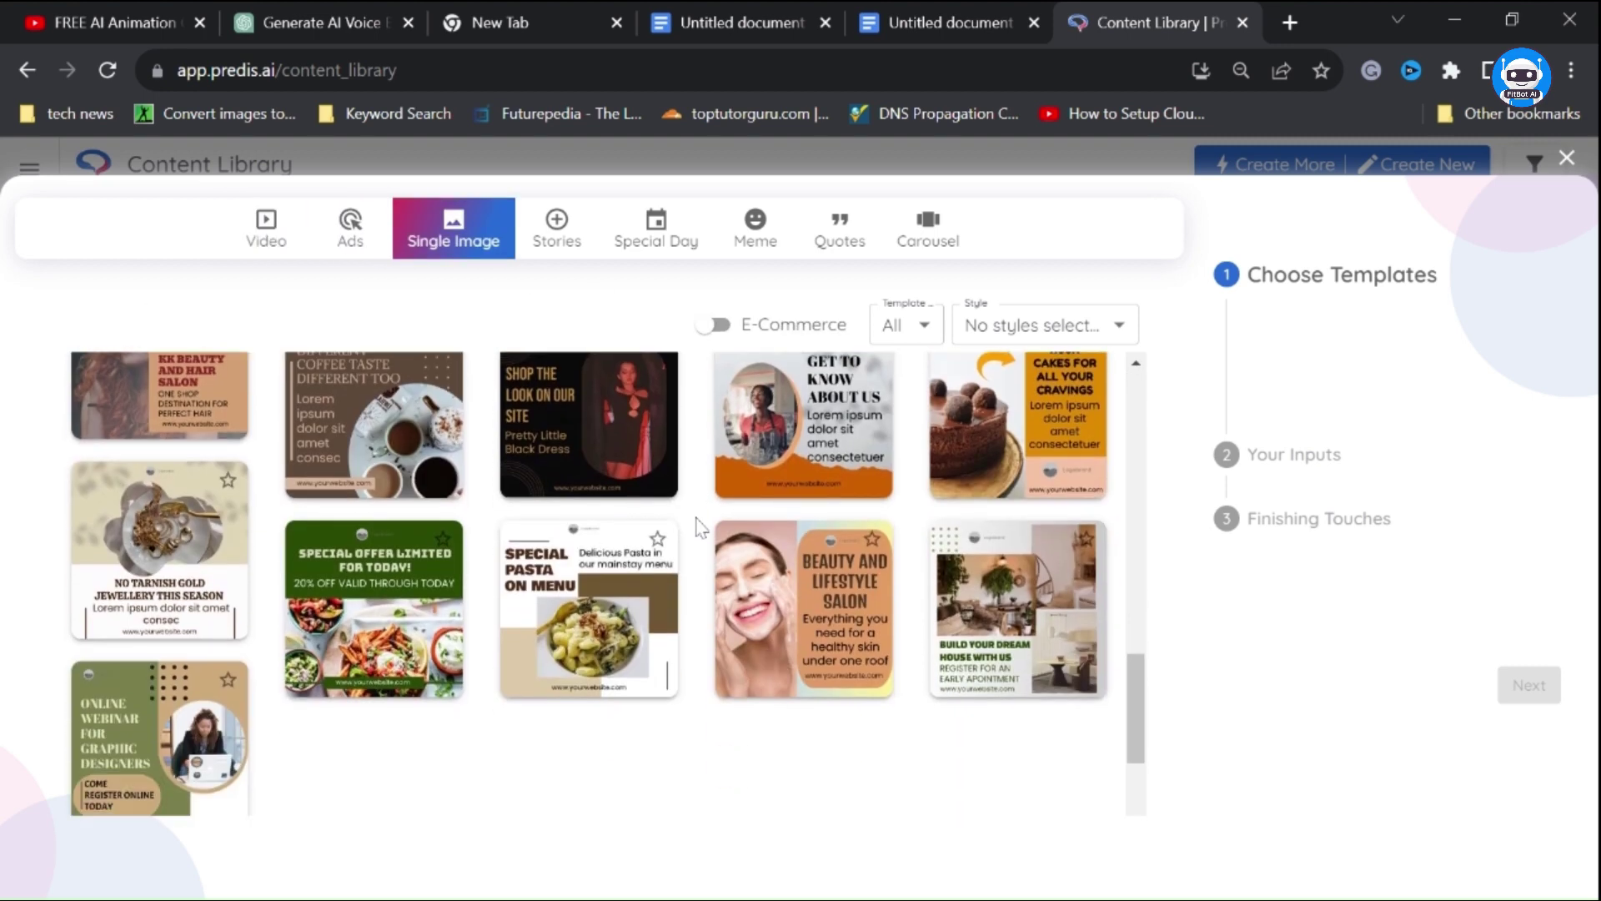
{"action": "scroll", "coordinate": [701, 526], "scroll_direction": "down", "scroll_amount": 1}
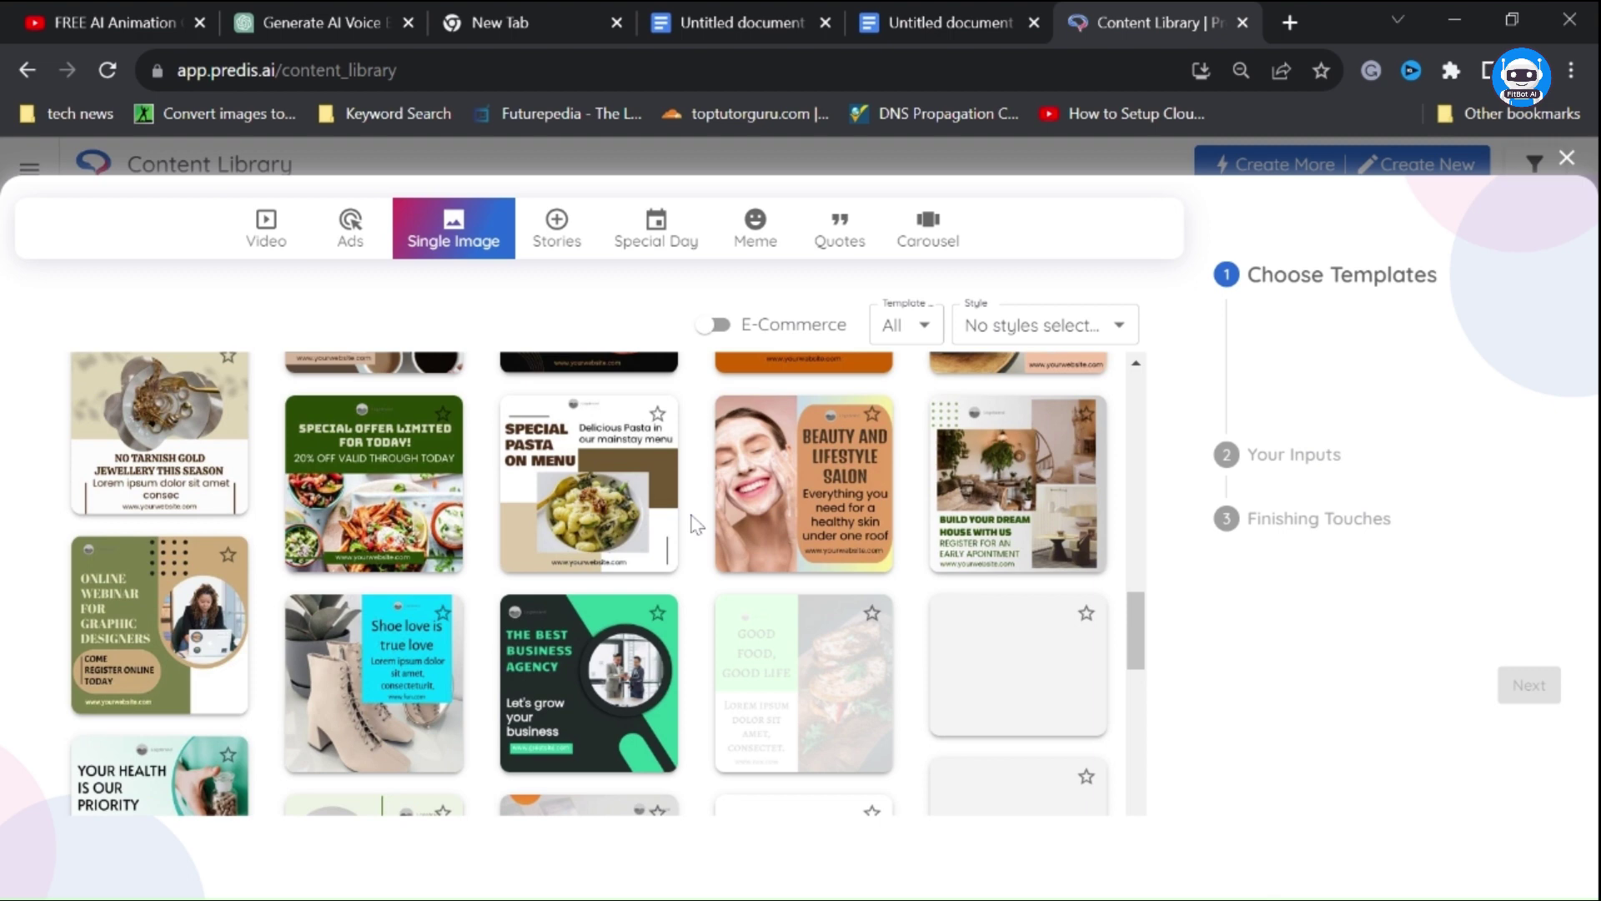
{"action": "scroll", "coordinate": [697, 525], "scroll_direction": "down", "scroll_amount": 2}
{"action": "scroll", "coordinate": [697, 526], "scroll_direction": "down", "scroll_amount": 3}
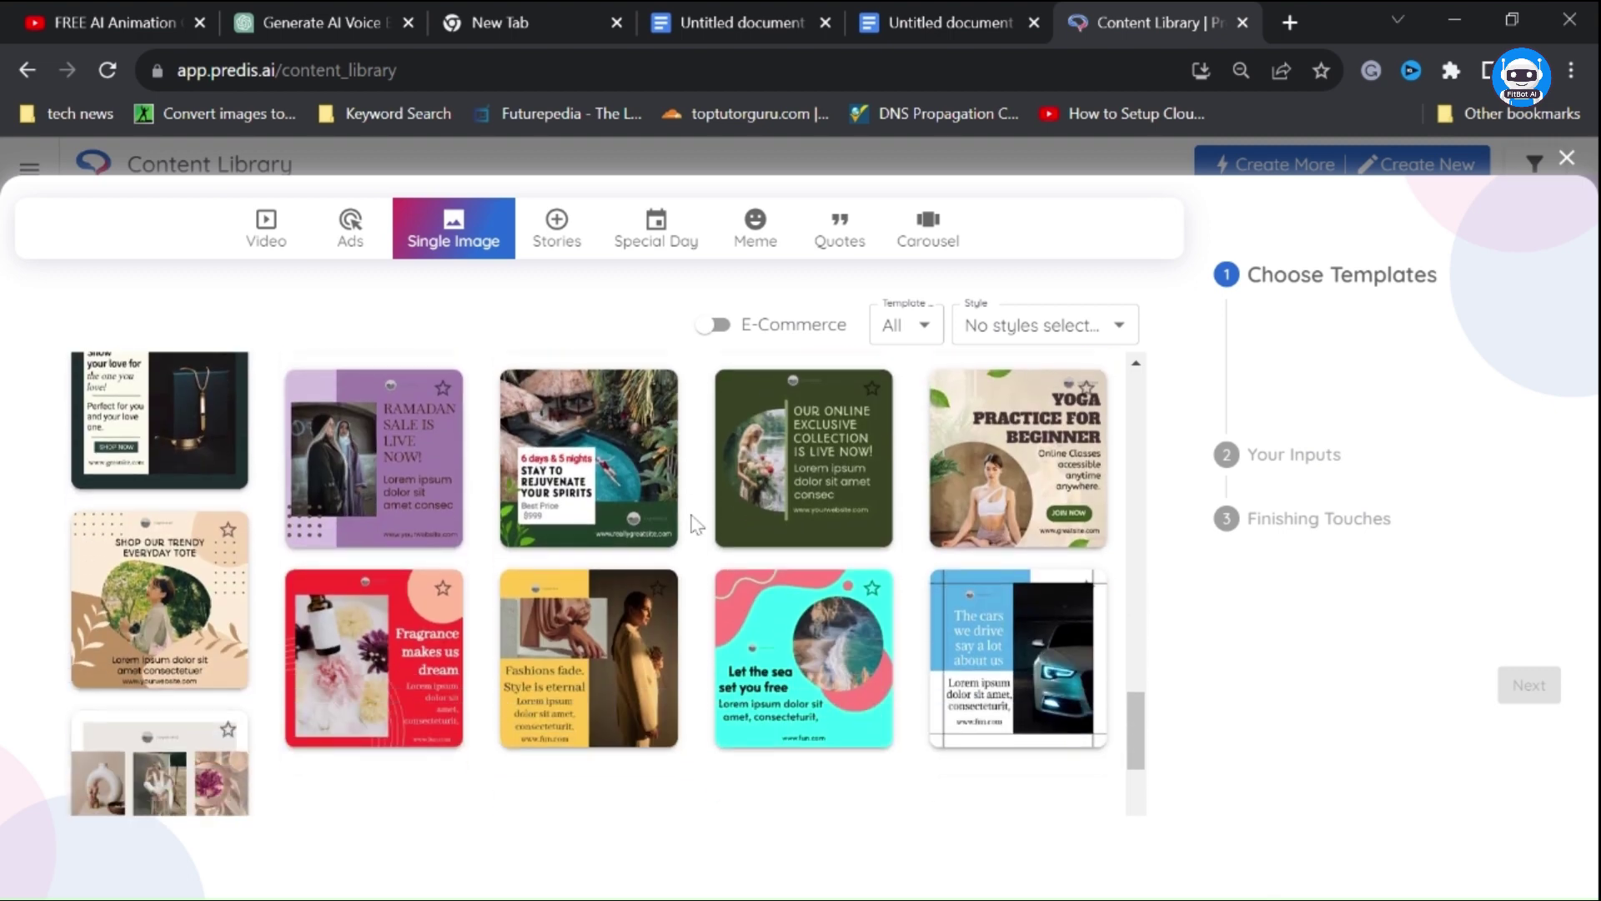
{"action": "left_click", "coordinate": [713, 455]}
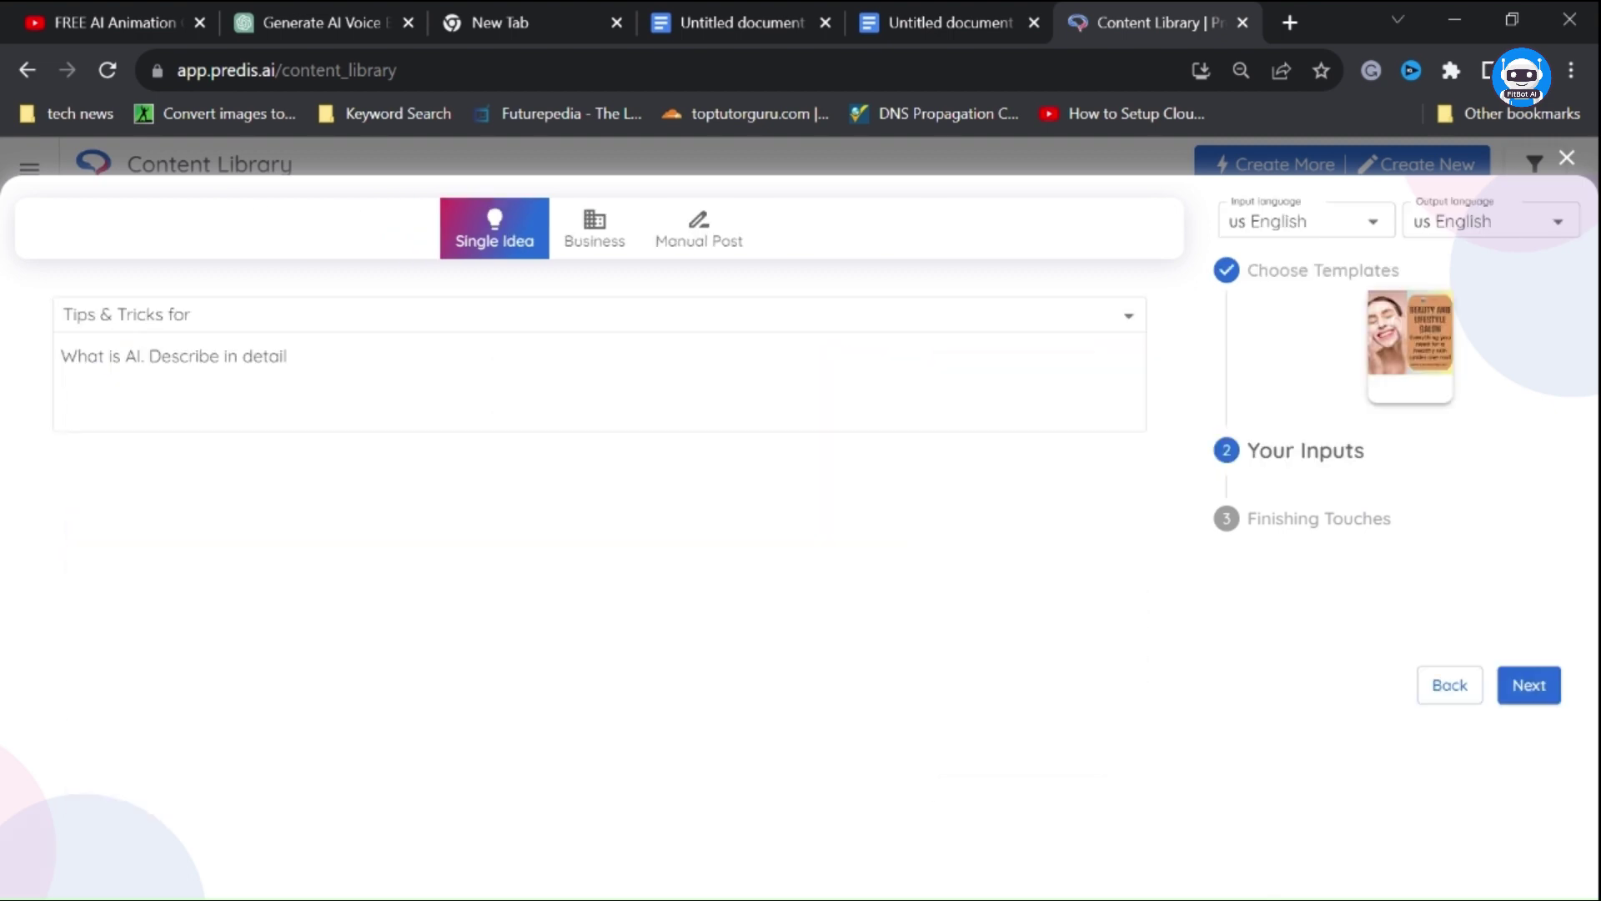
Step: Set the idea type to Bold promises and continue to finishing touches
{"action": "left_click", "coordinate": [1126, 321]}
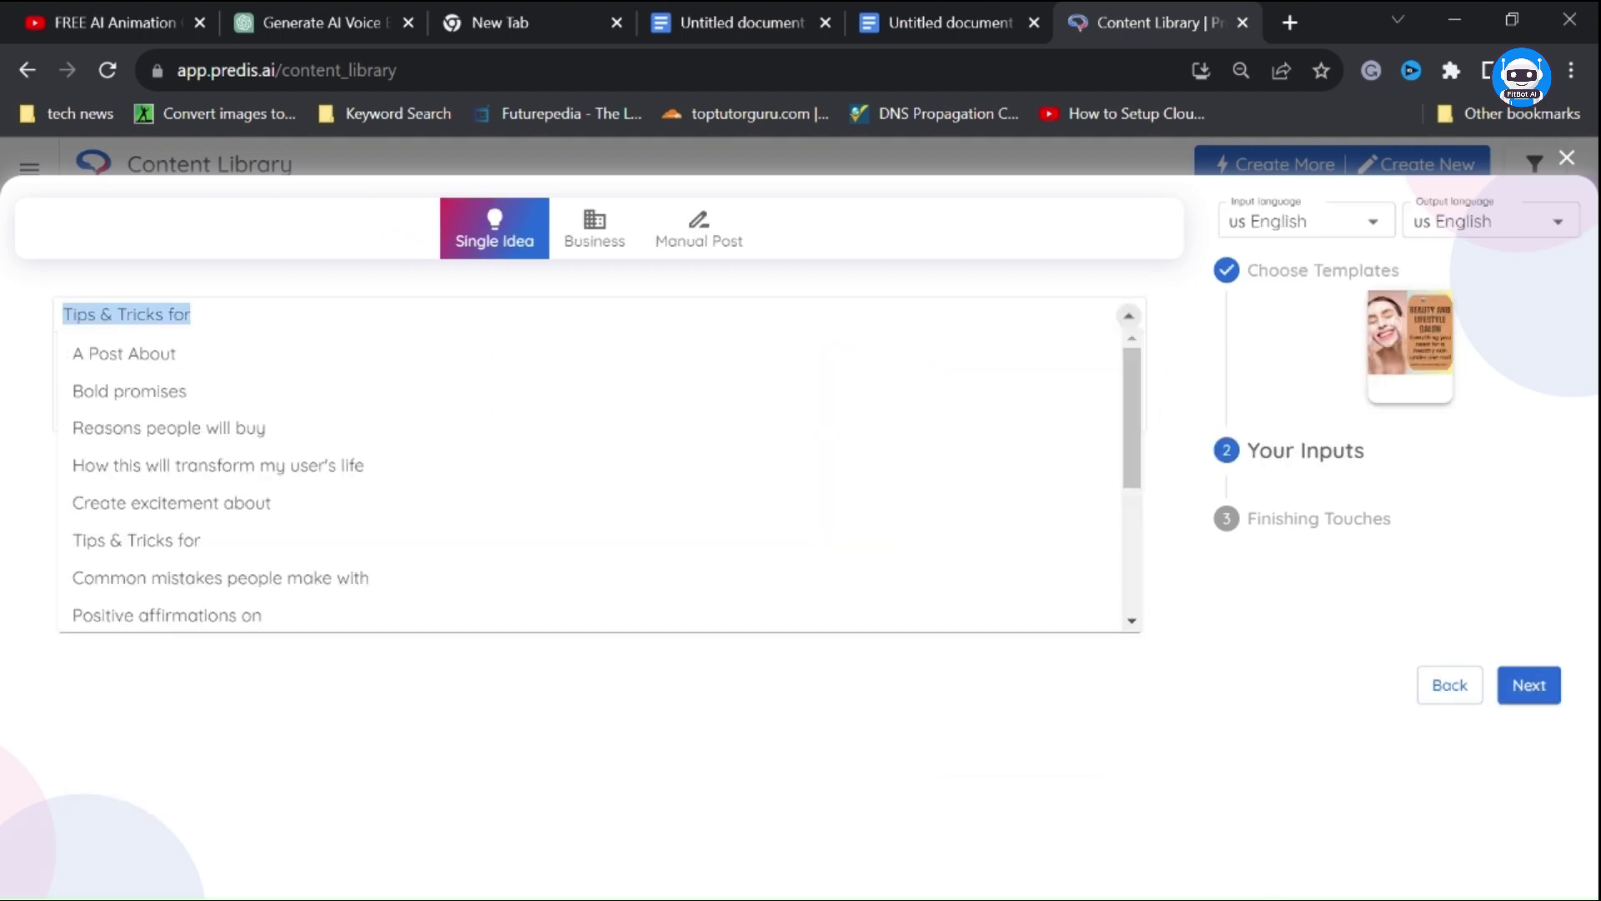
{"action": "left_click", "coordinate": [173, 393]}
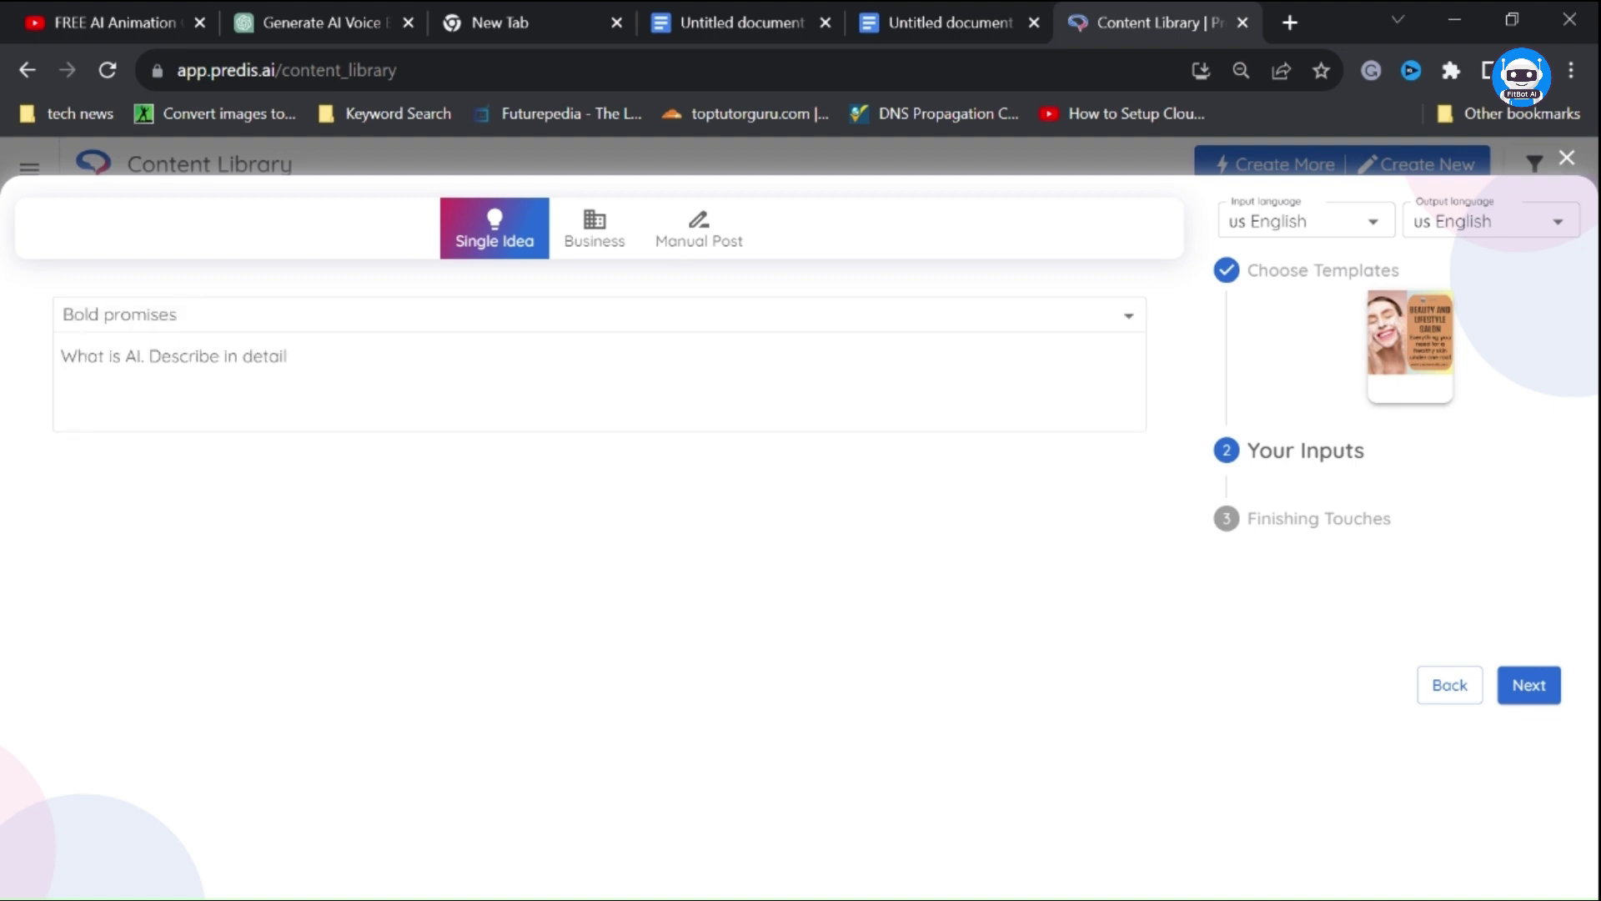
{"action": "left_click", "coordinate": [1529, 685]}
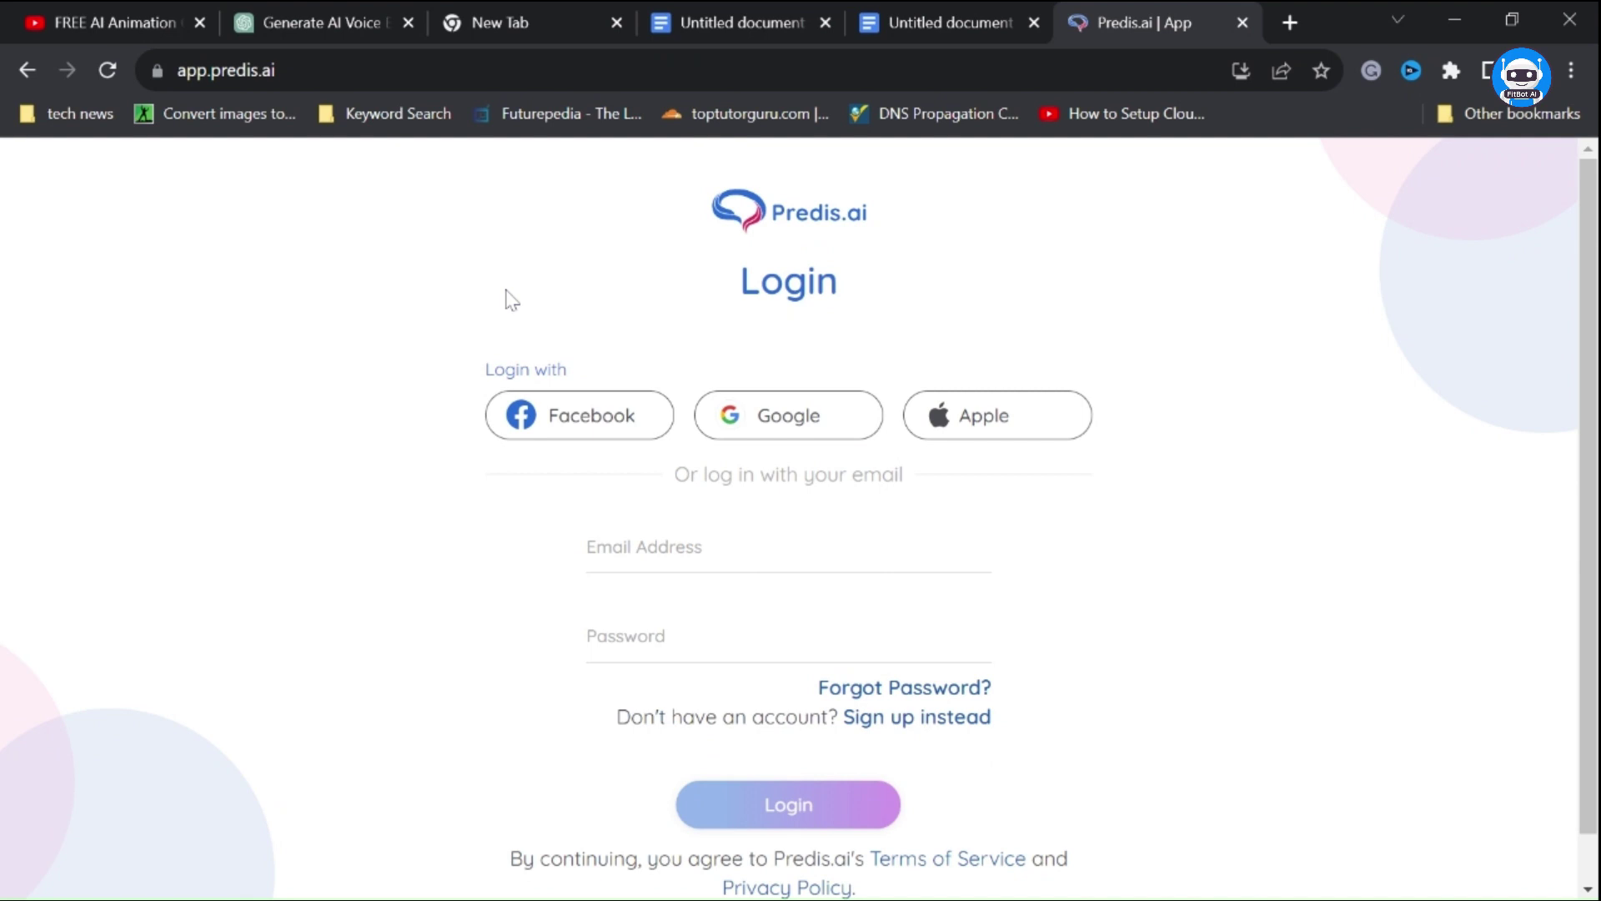
Step: Sign in to Predis.ai using your Google account
{"action": "left_click", "coordinate": [795, 425]}
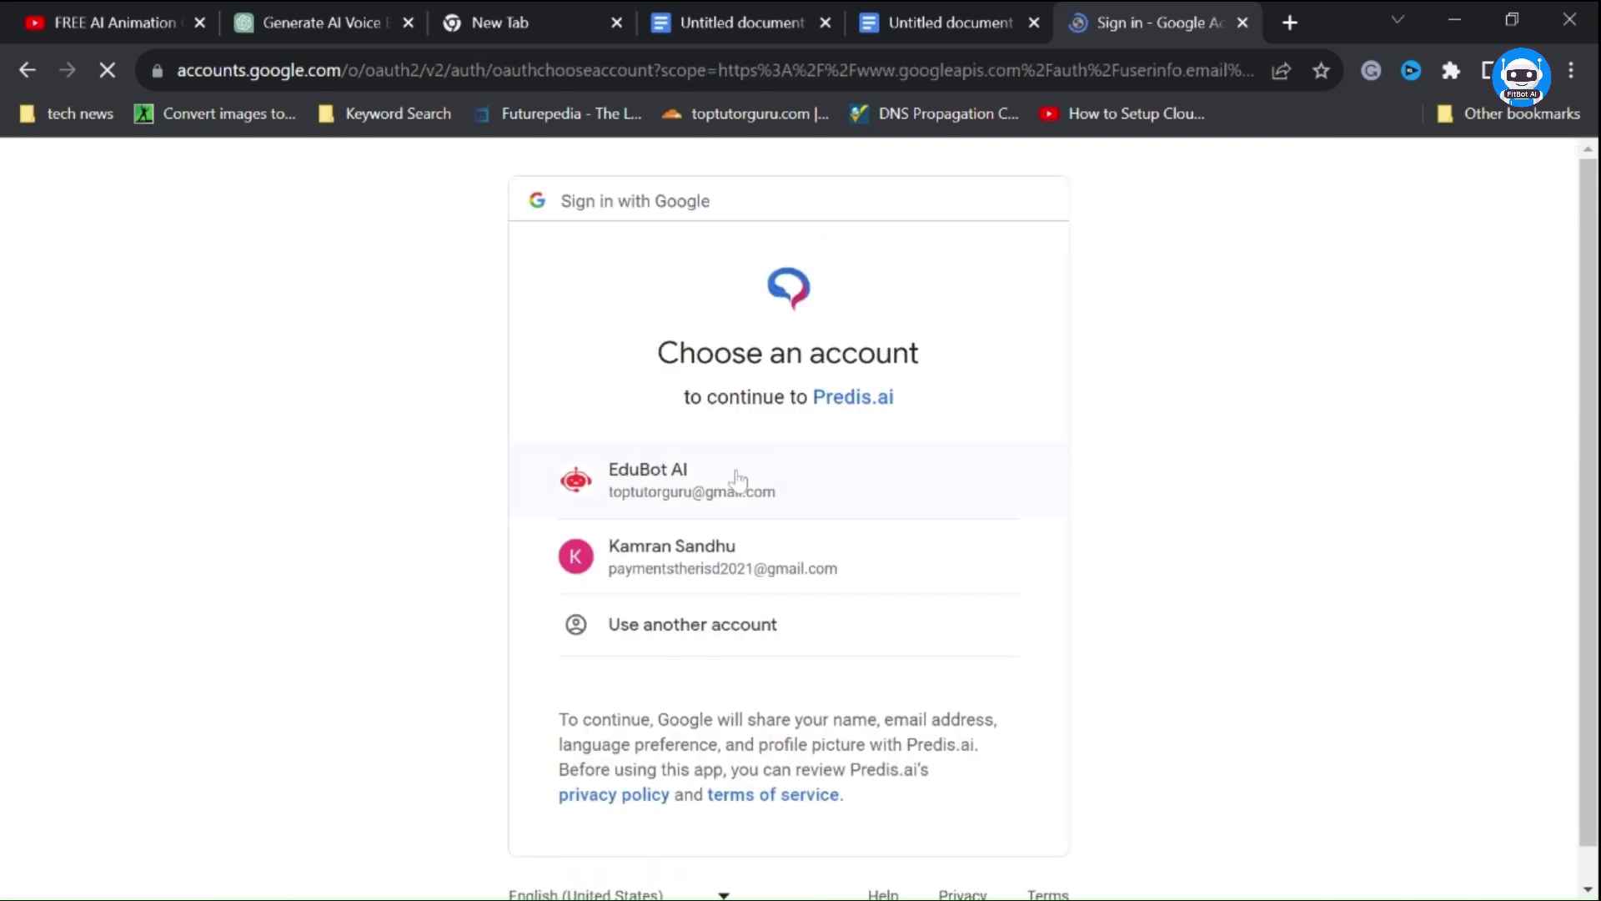
{"action": "left_click", "coordinate": [714, 492]}
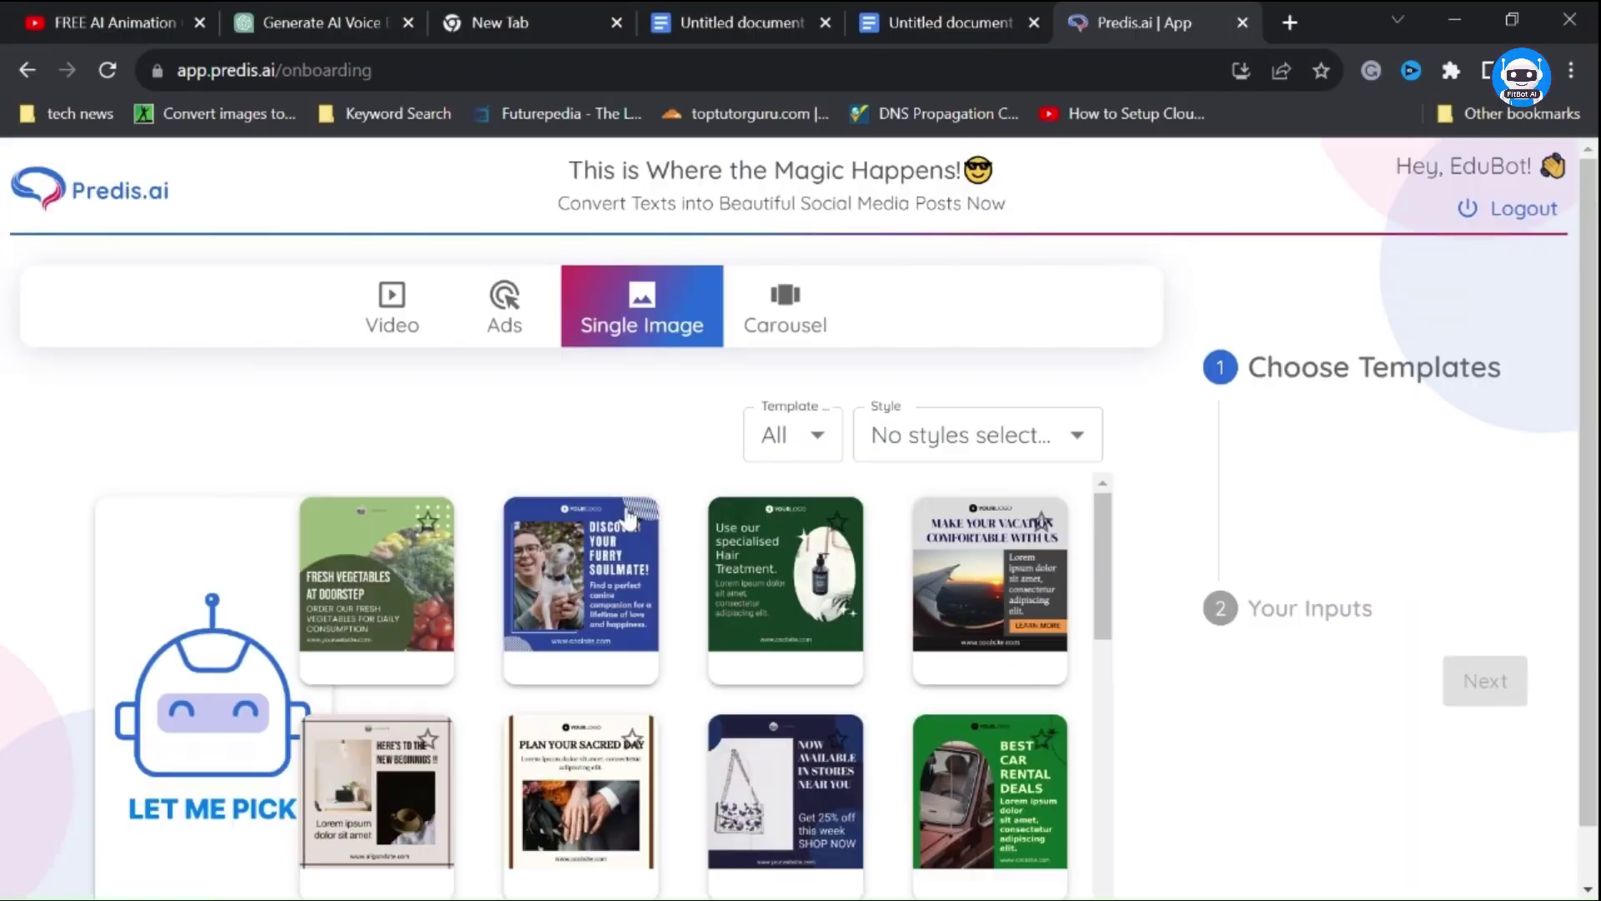
Step: Pick the Fresh Vegetables at Doorstep template and set the idea type to Tips & Tricks for
{"action": "left_click", "coordinate": [396, 571]}
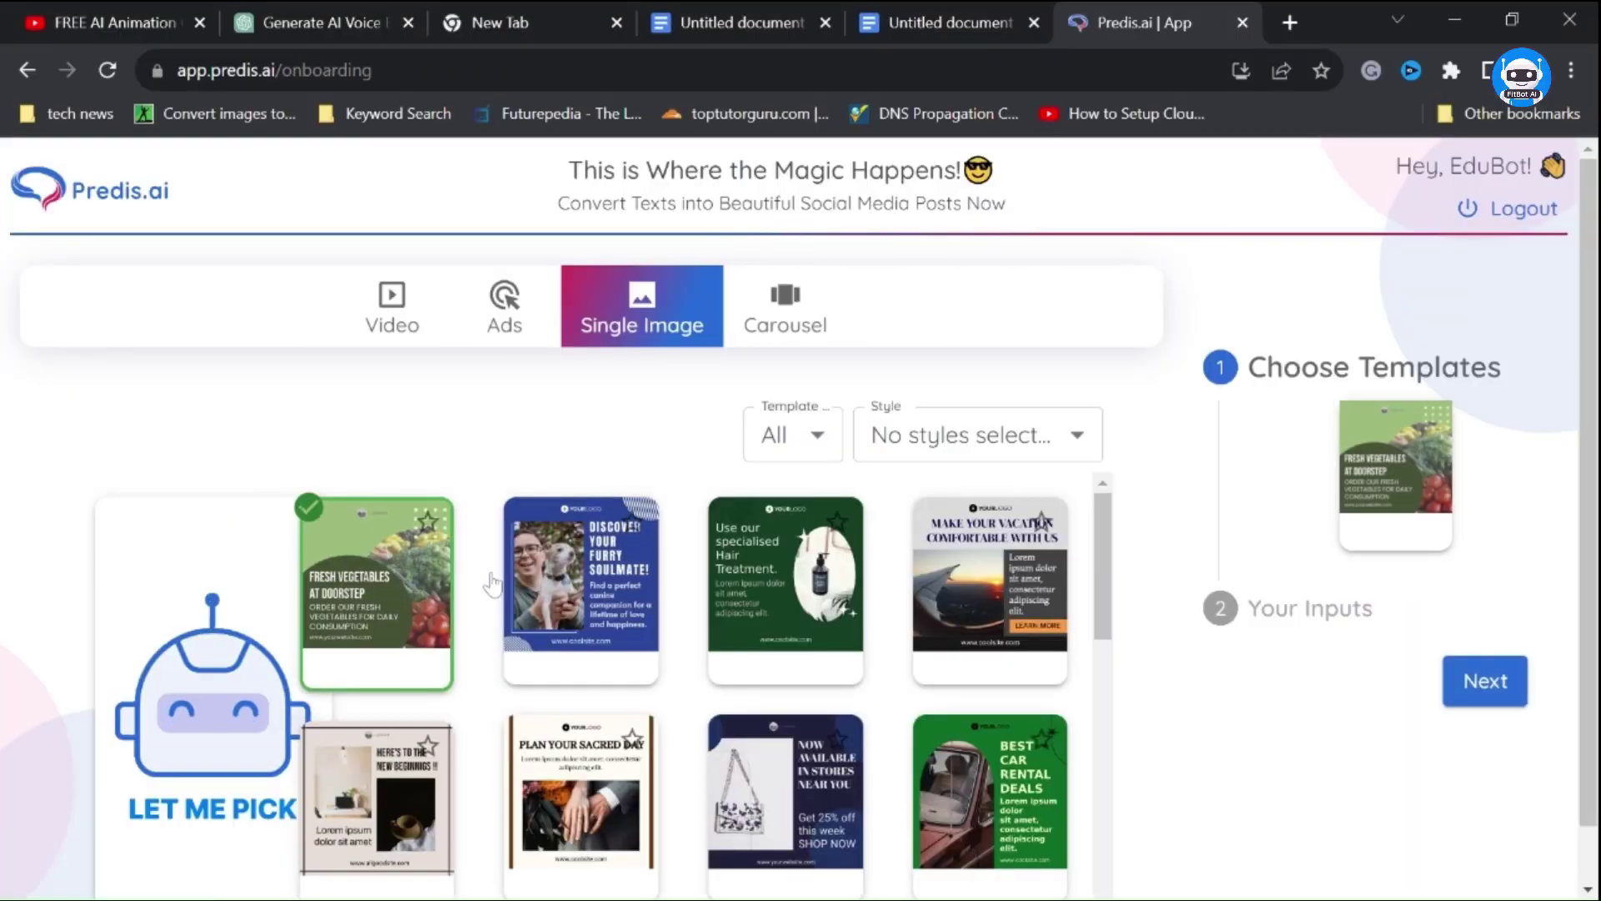
{"action": "left_click", "coordinate": [1505, 688]}
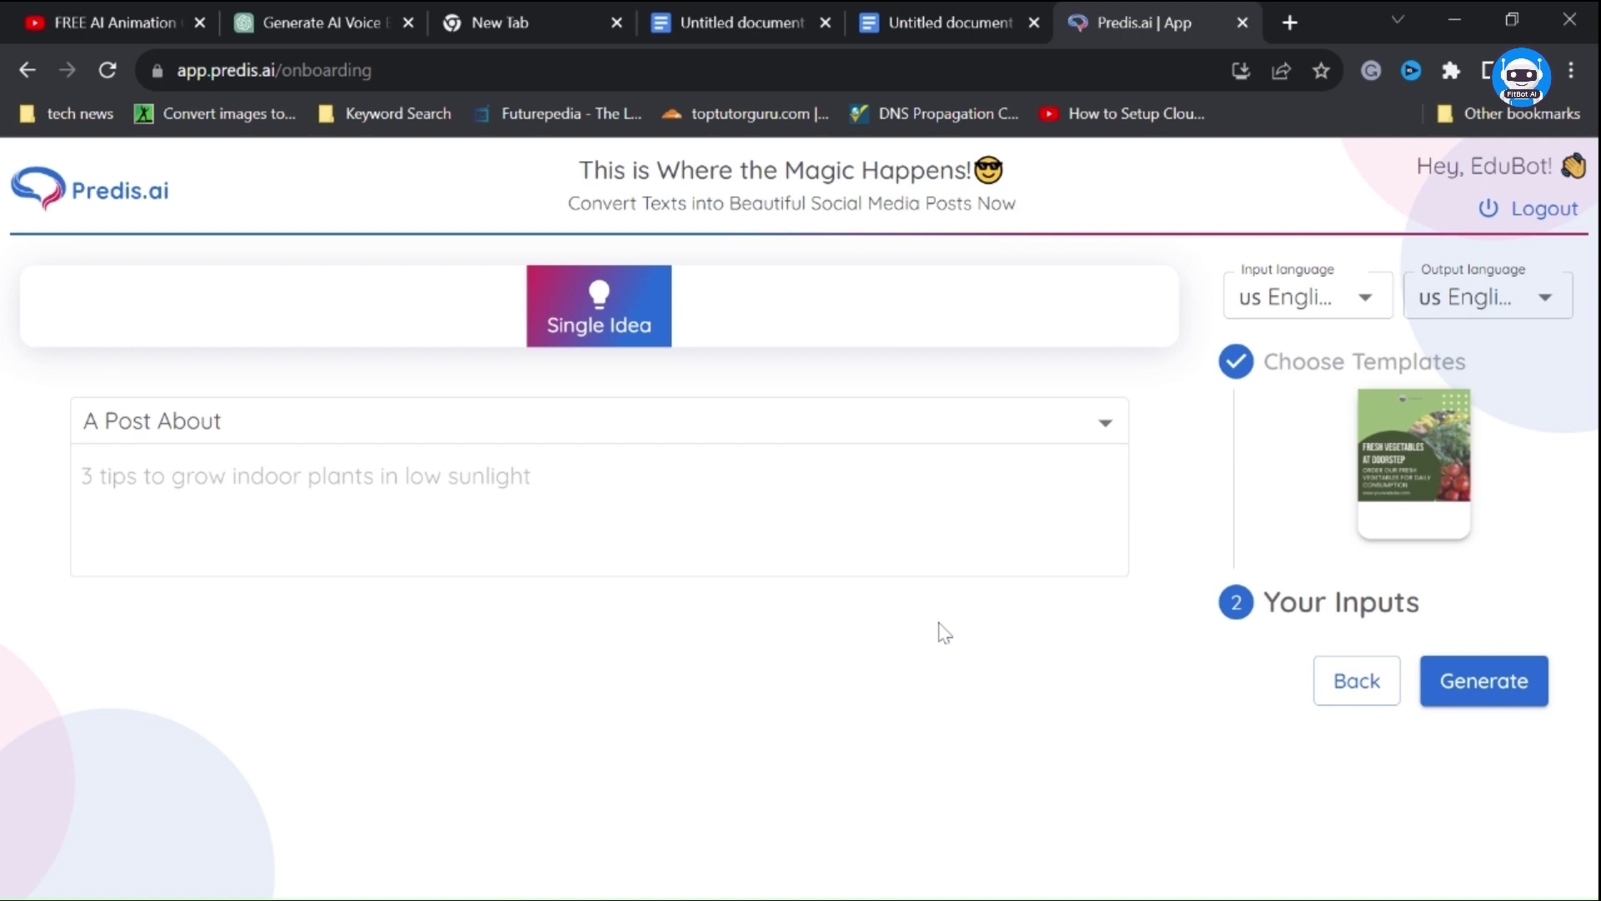
{"action": "left_click", "coordinate": [1102, 423]}
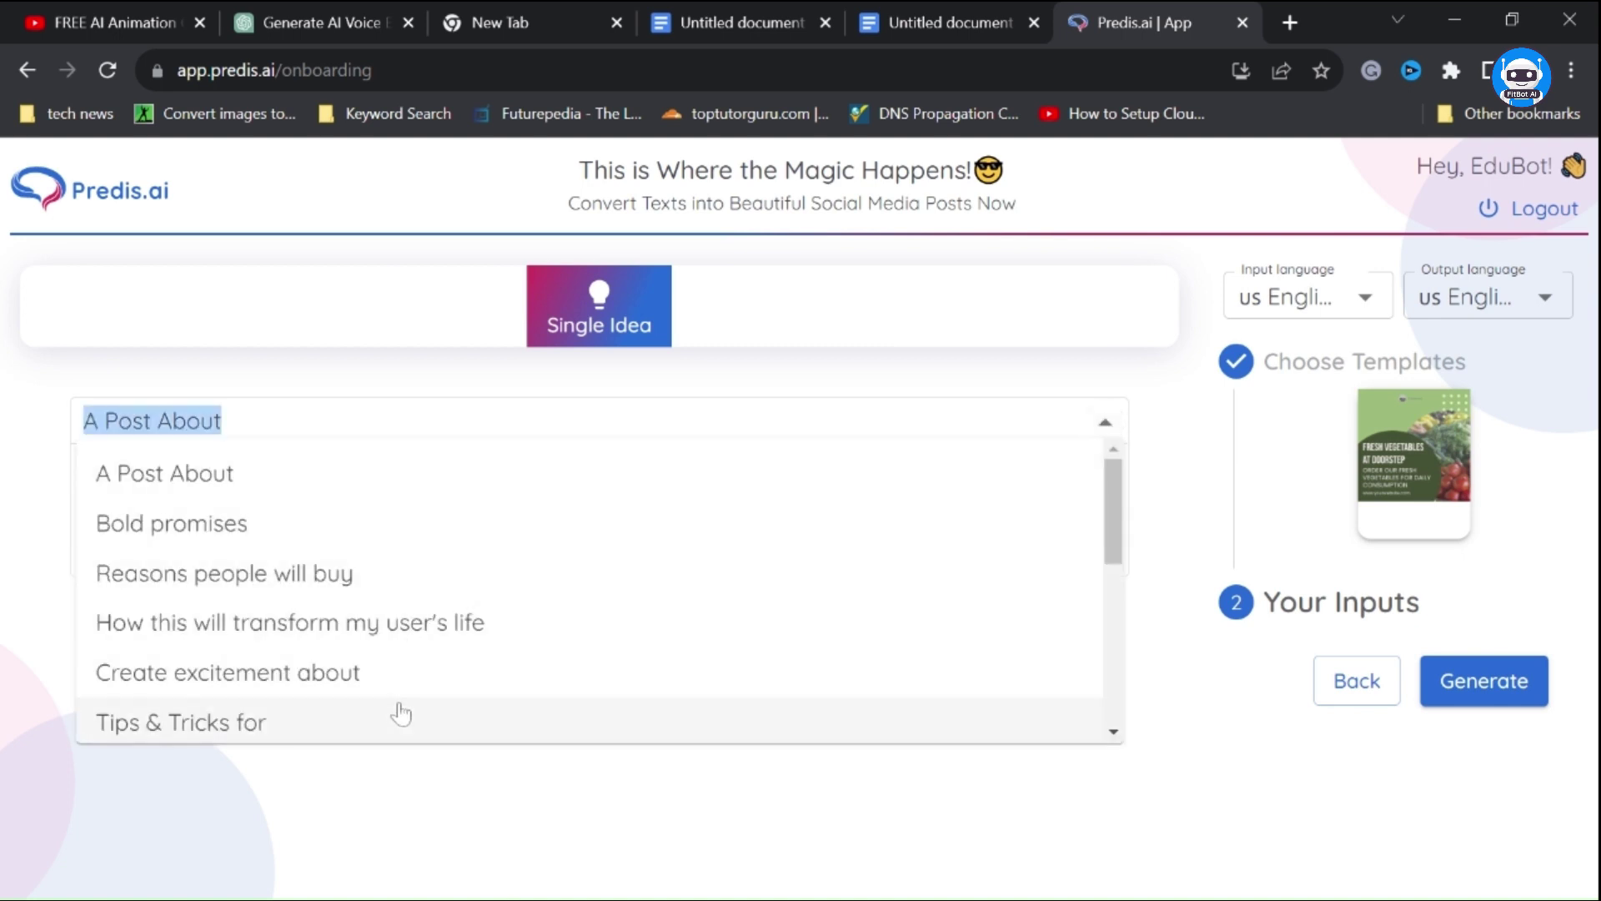
{"action": "left_click", "coordinate": [395, 738]}
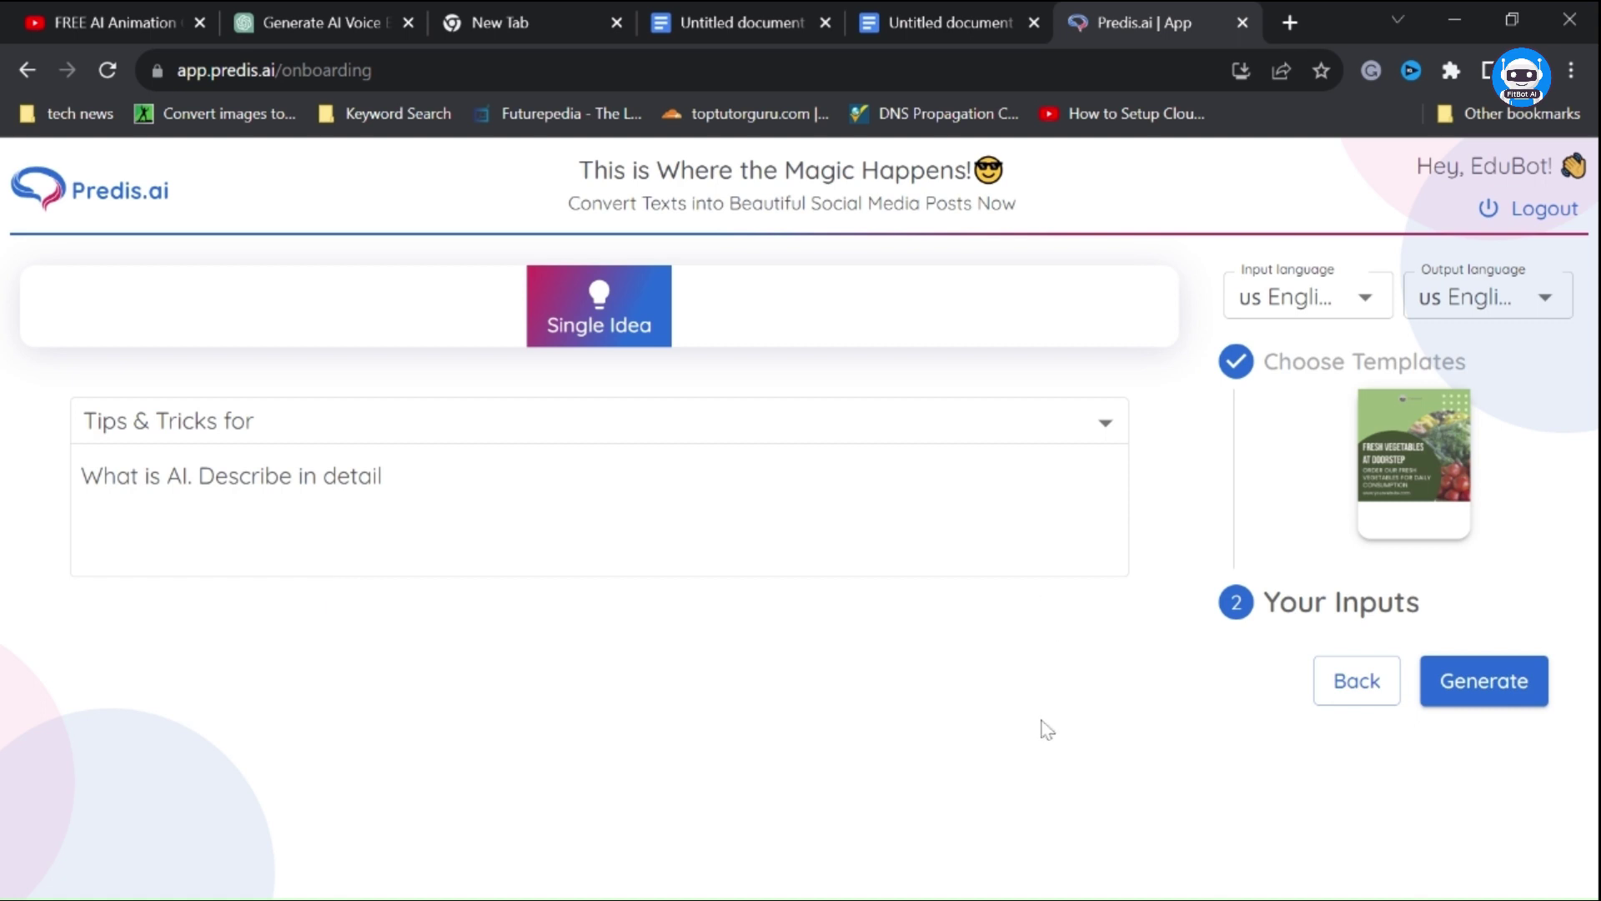
Step: Generate the 'Demystifying AI: A Comprehensive Guide' post and open it in the editor
{"action": "left_click", "coordinate": [1467, 697]}
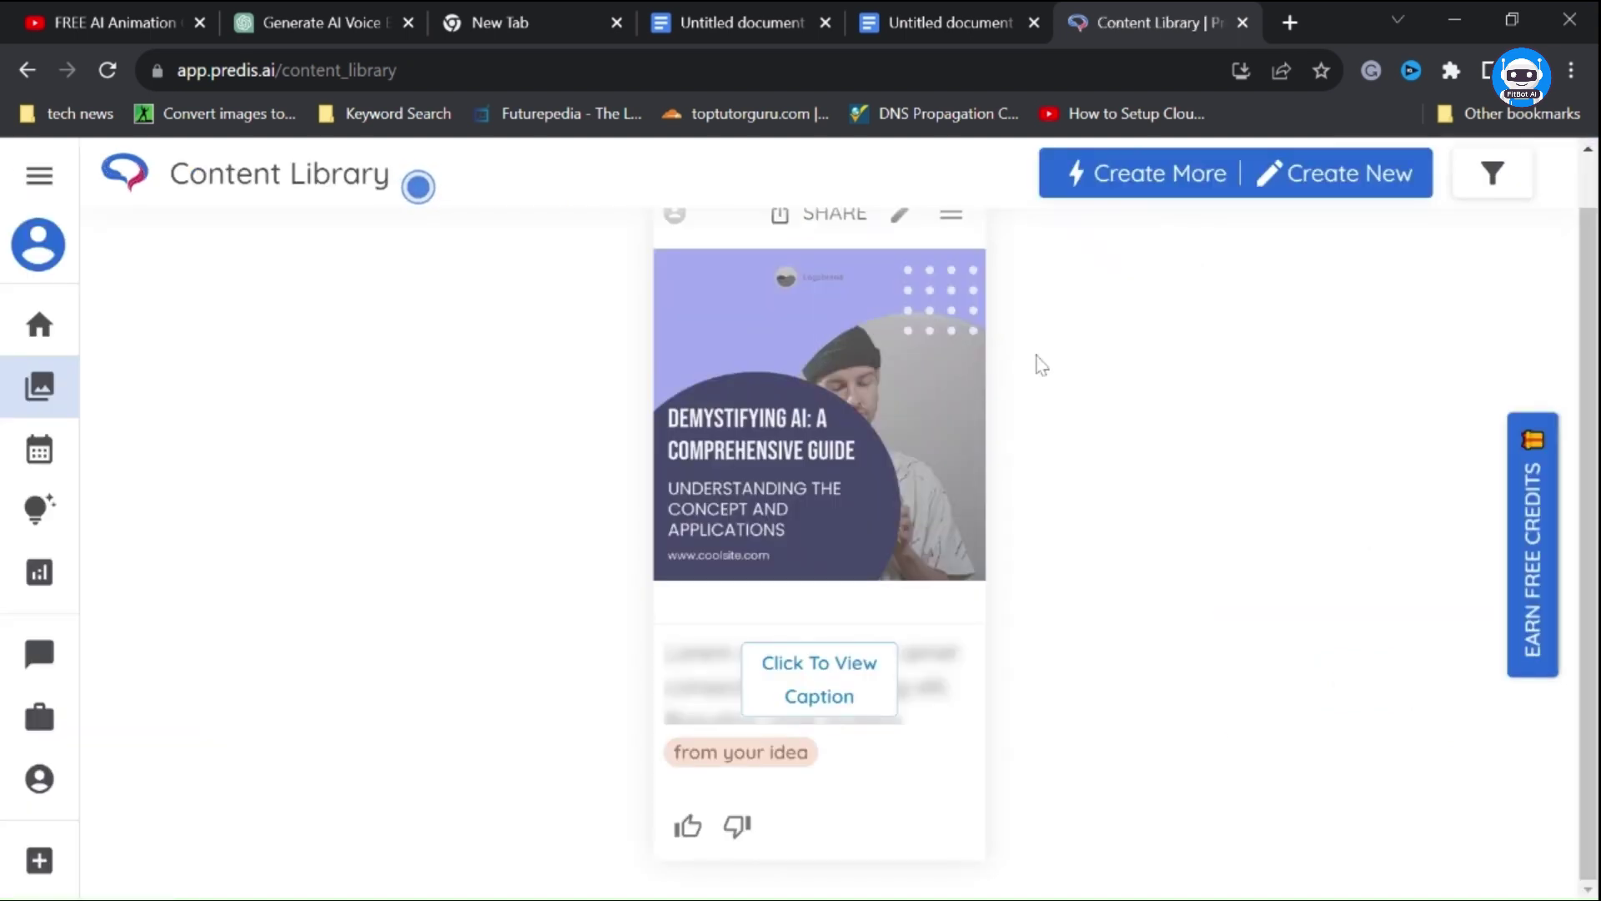
{"action": "scroll", "coordinate": [1063, 417], "scroll_direction": "up", "scroll_amount": 1}
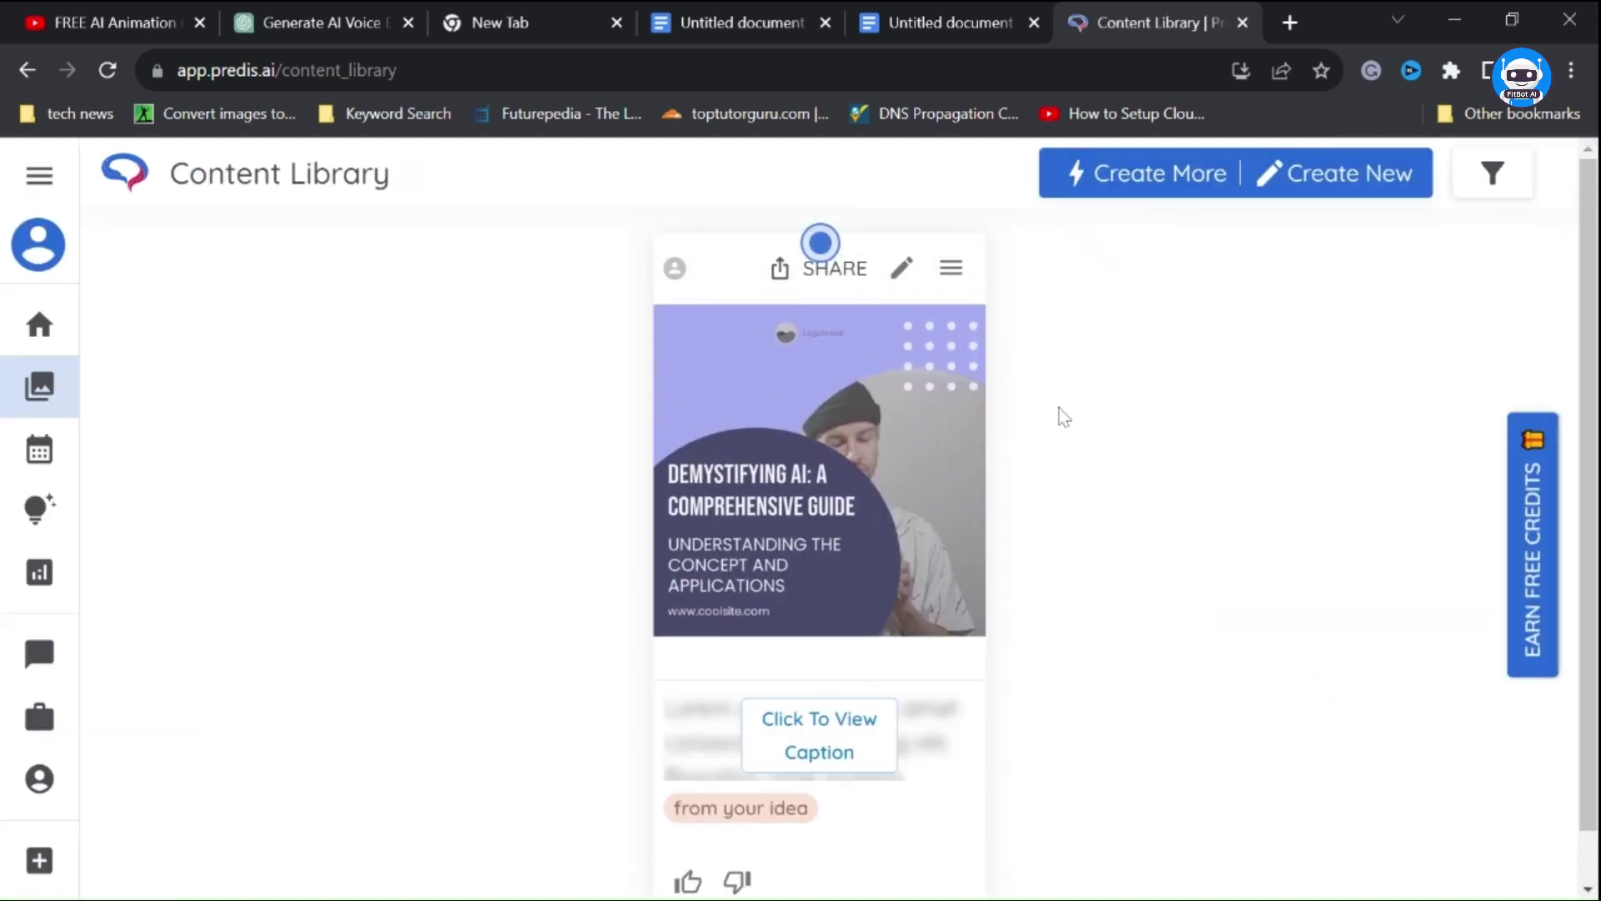
{"action": "scroll", "coordinate": [1064, 417], "scroll_direction": "down", "scroll_amount": 1}
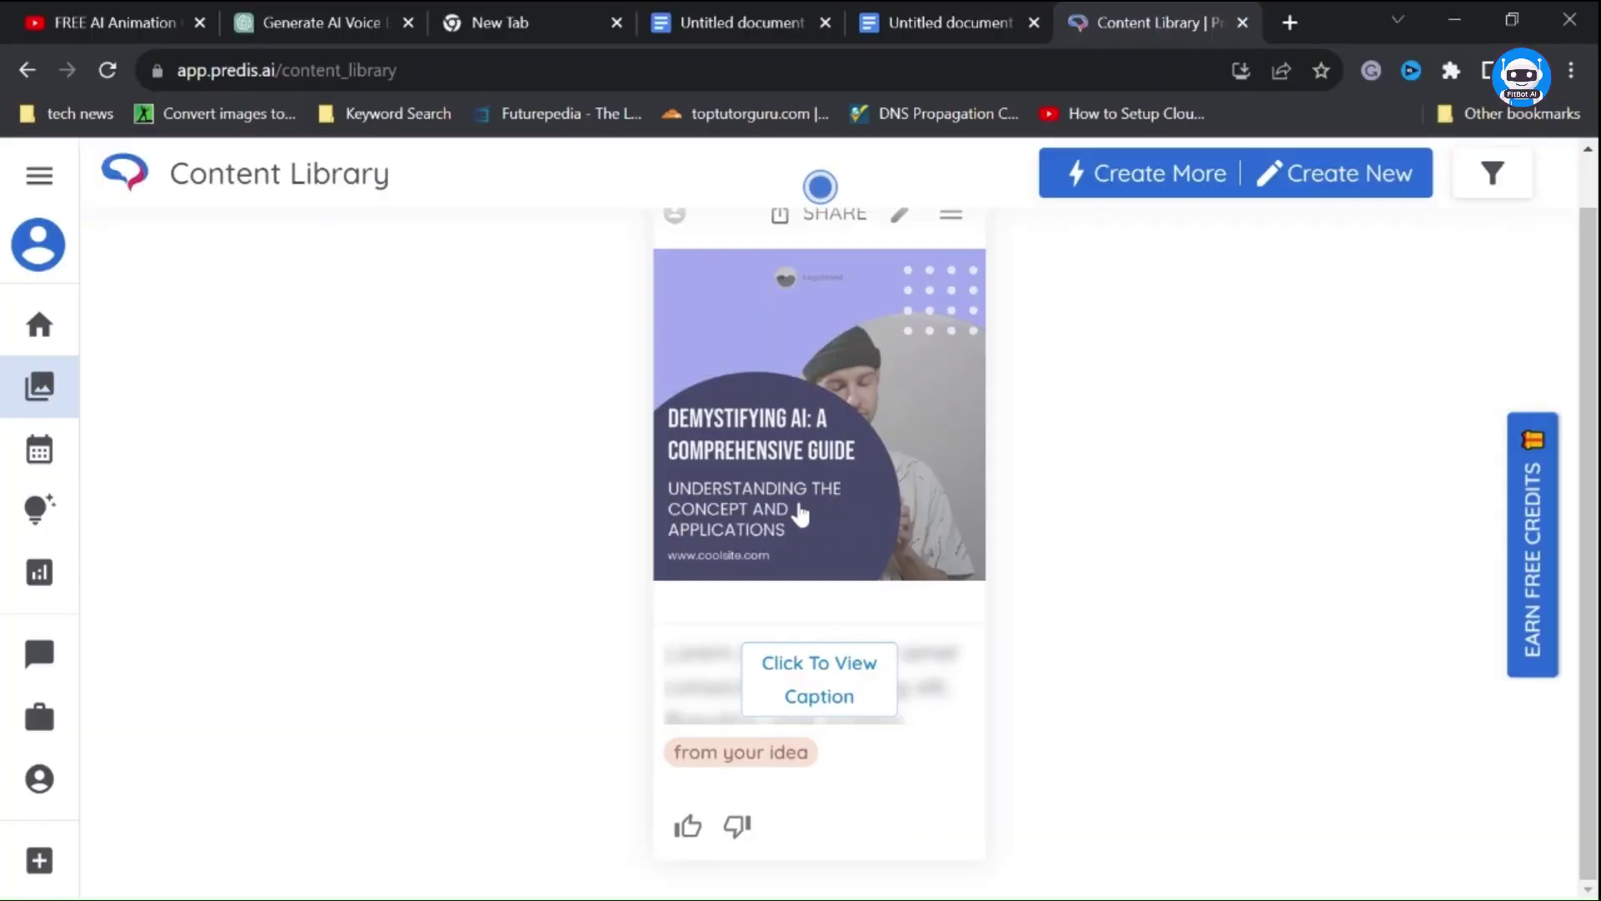
{"action": "left_click", "coordinate": [928, 426]}
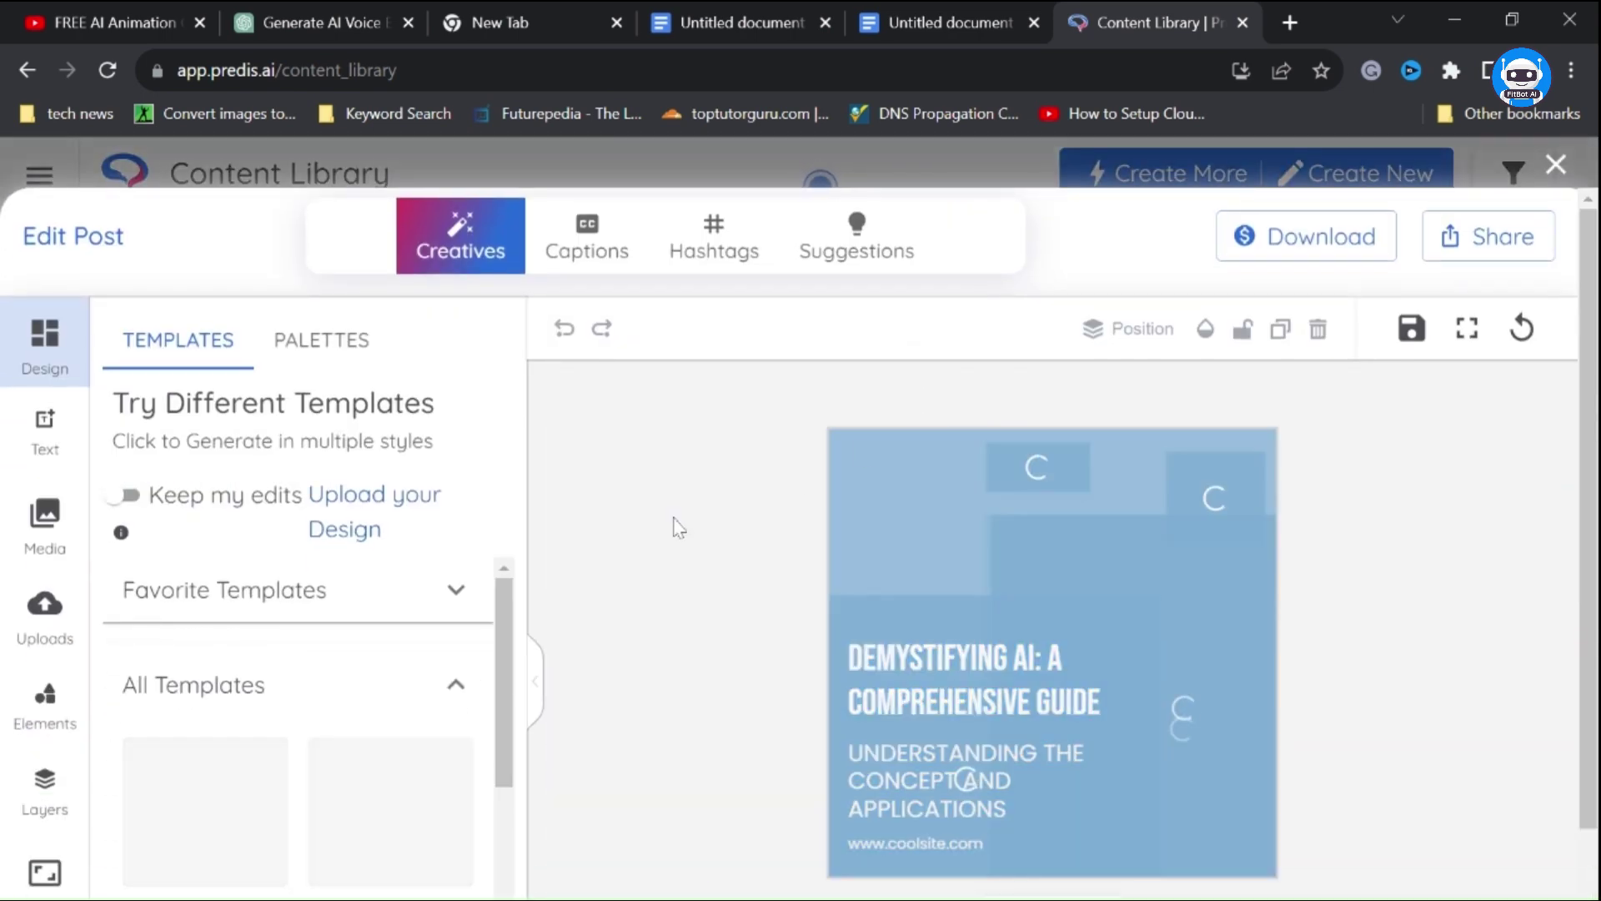
Step: Try the dark arched-photo and car rental templates, ending on A Sip of Tranquility and Flavor
{"action": "scroll", "coordinate": [665, 527], "scroll_direction": "down", "scroll_amount": 2}
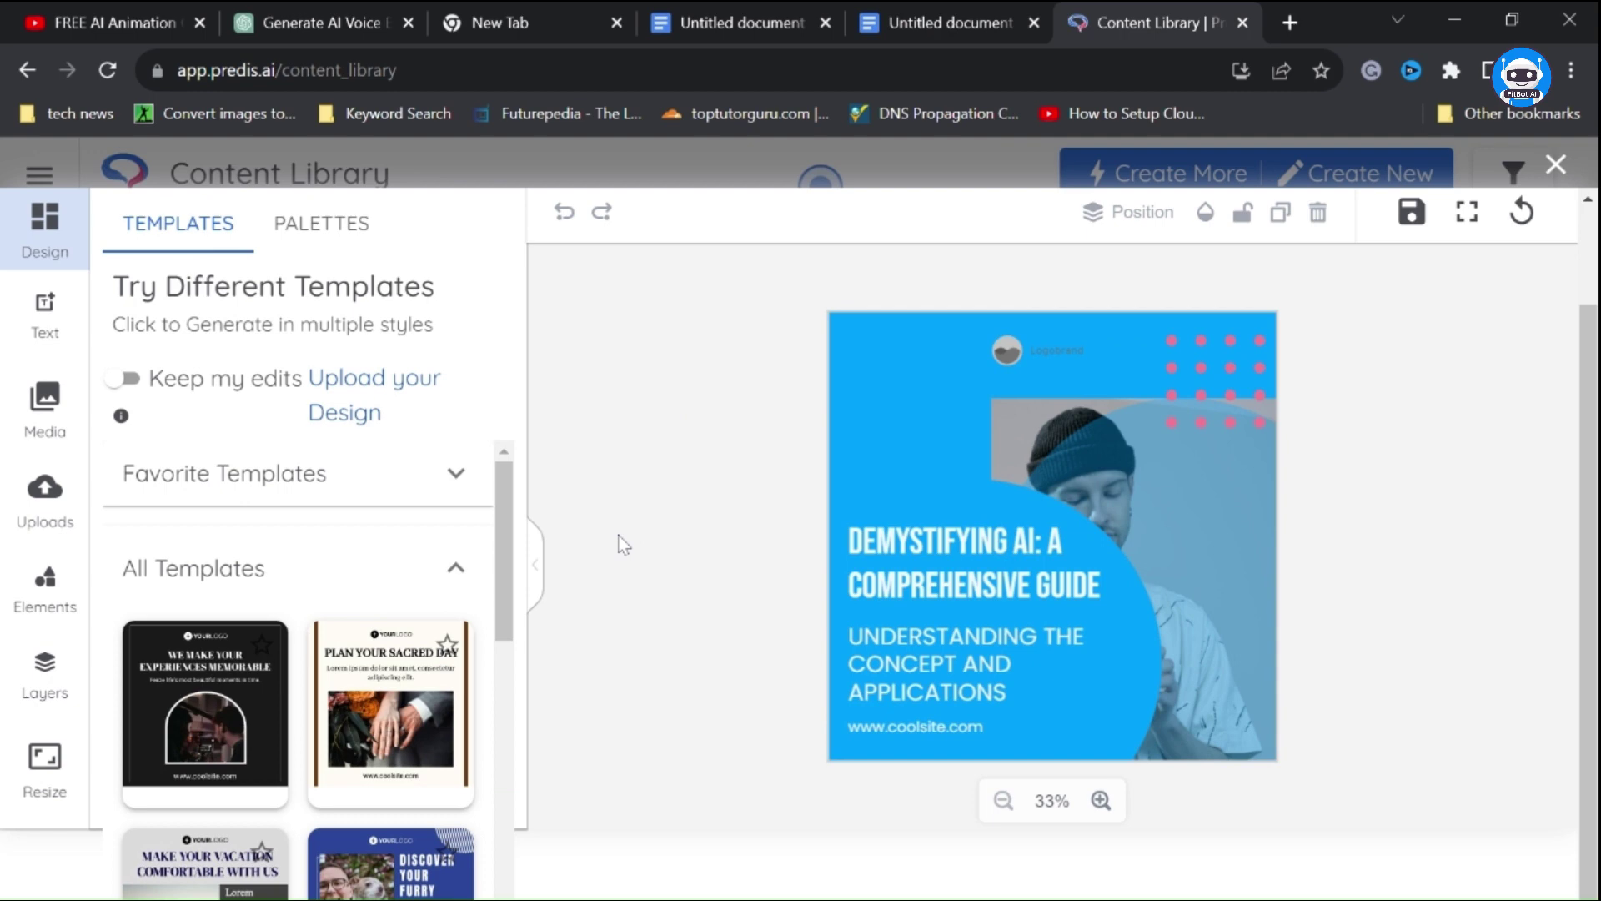
{"action": "mouse_move", "coordinate": [205, 703]}
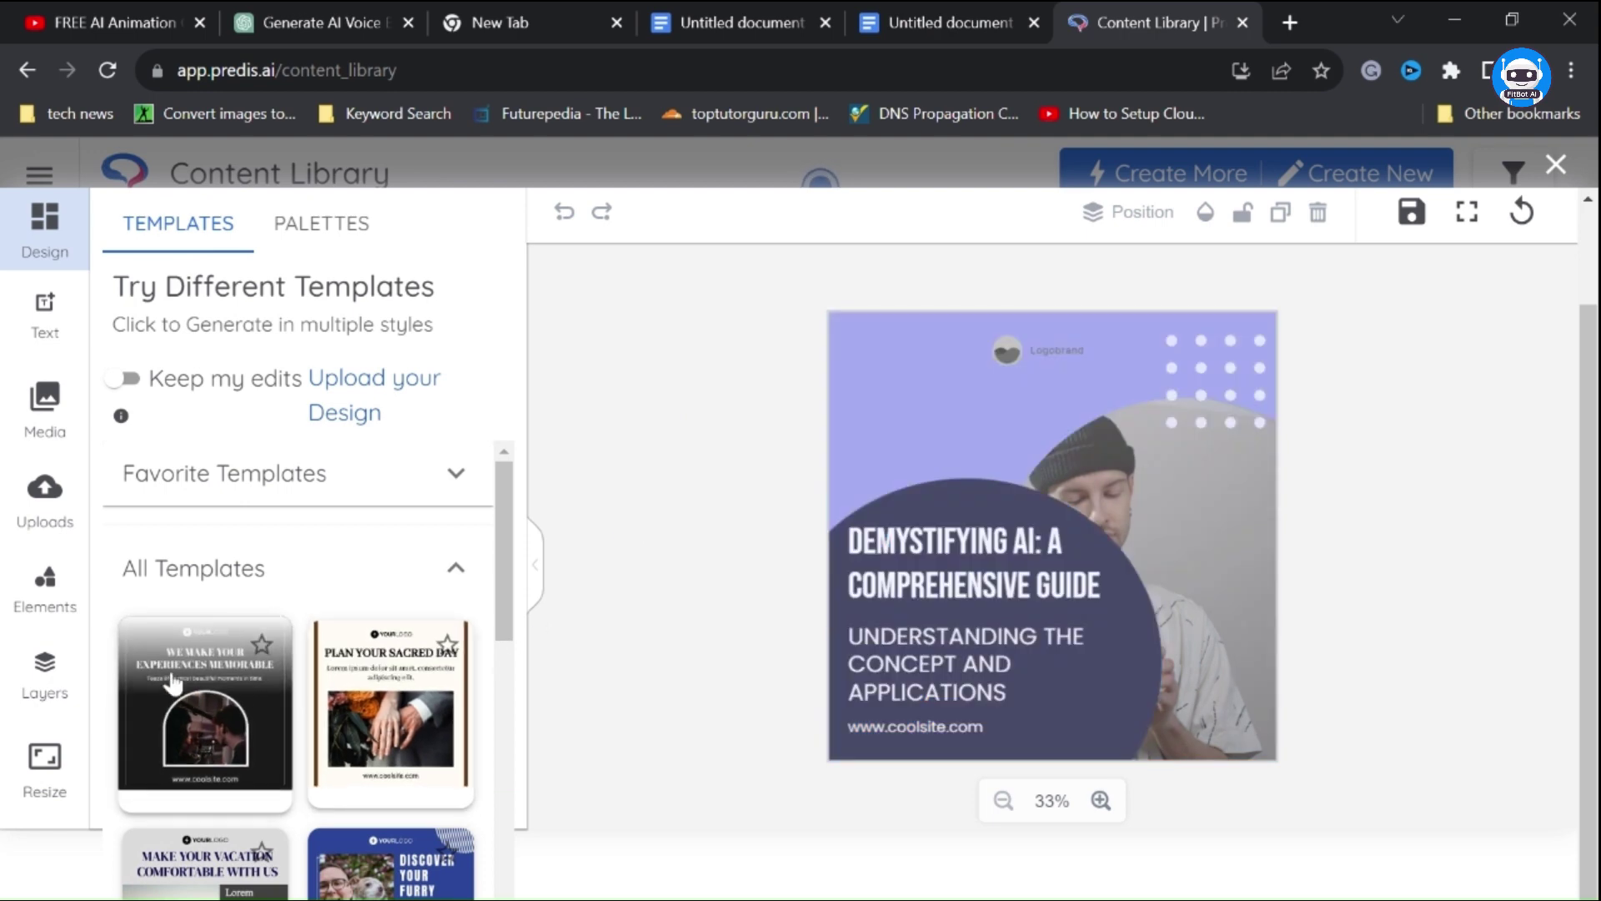
{"action": "left_click", "coordinate": [173, 678]}
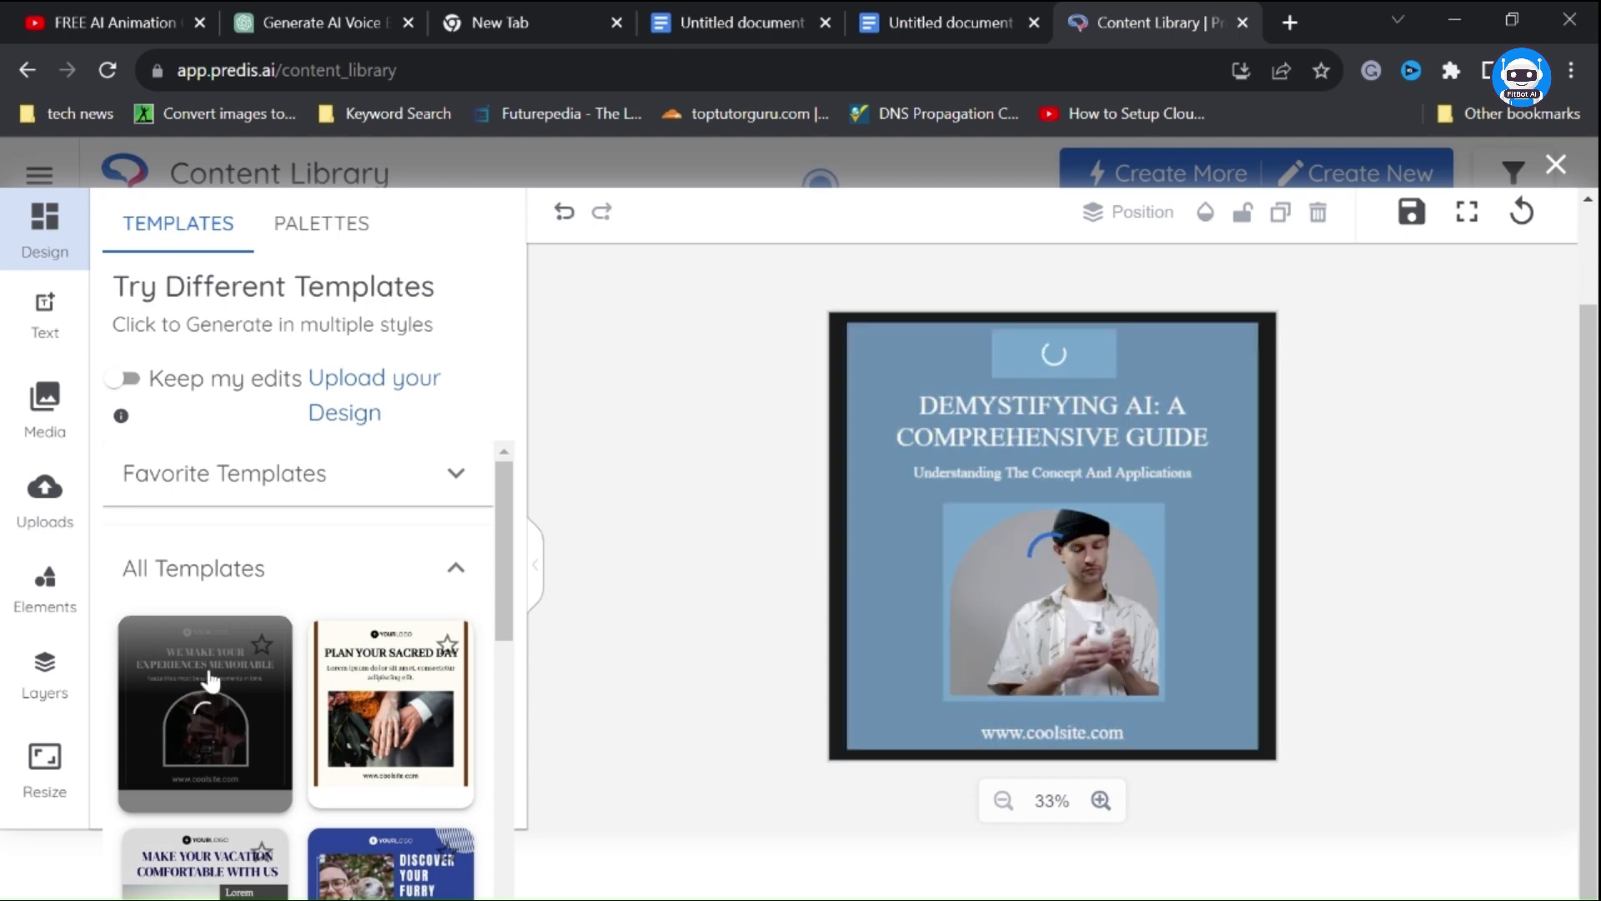
{"action": "scroll", "coordinate": [216, 684], "scroll_direction": "down", "scroll_amount": 3}
{"action": "scroll", "coordinate": [333, 717], "scroll_direction": "down", "scroll_amount": 2}
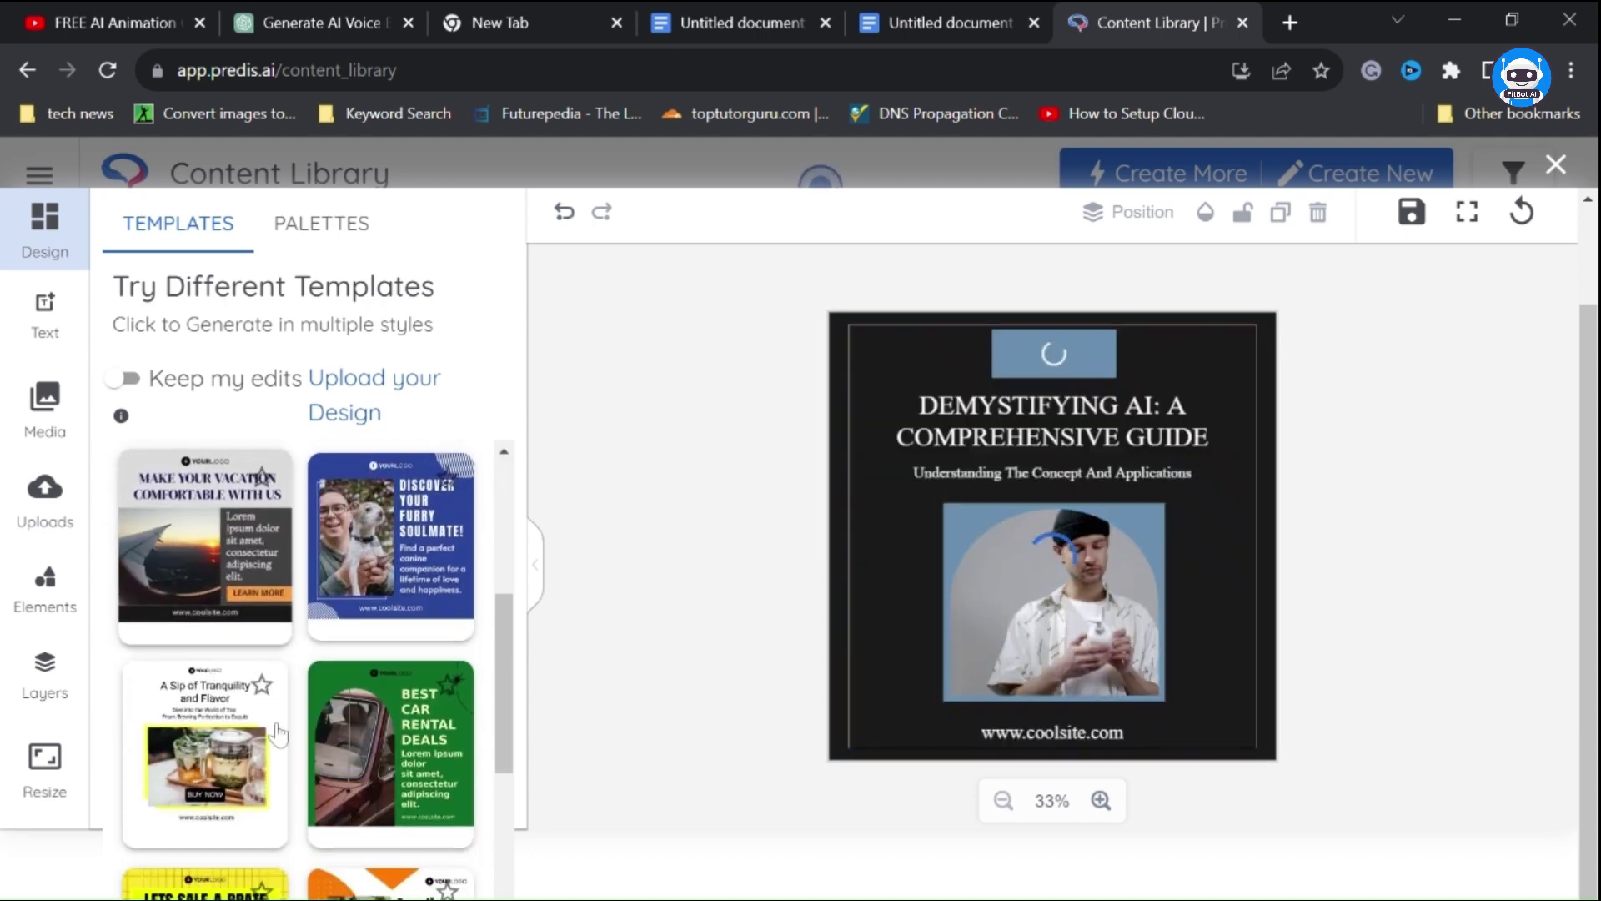
{"action": "left_click", "coordinate": [391, 729]}
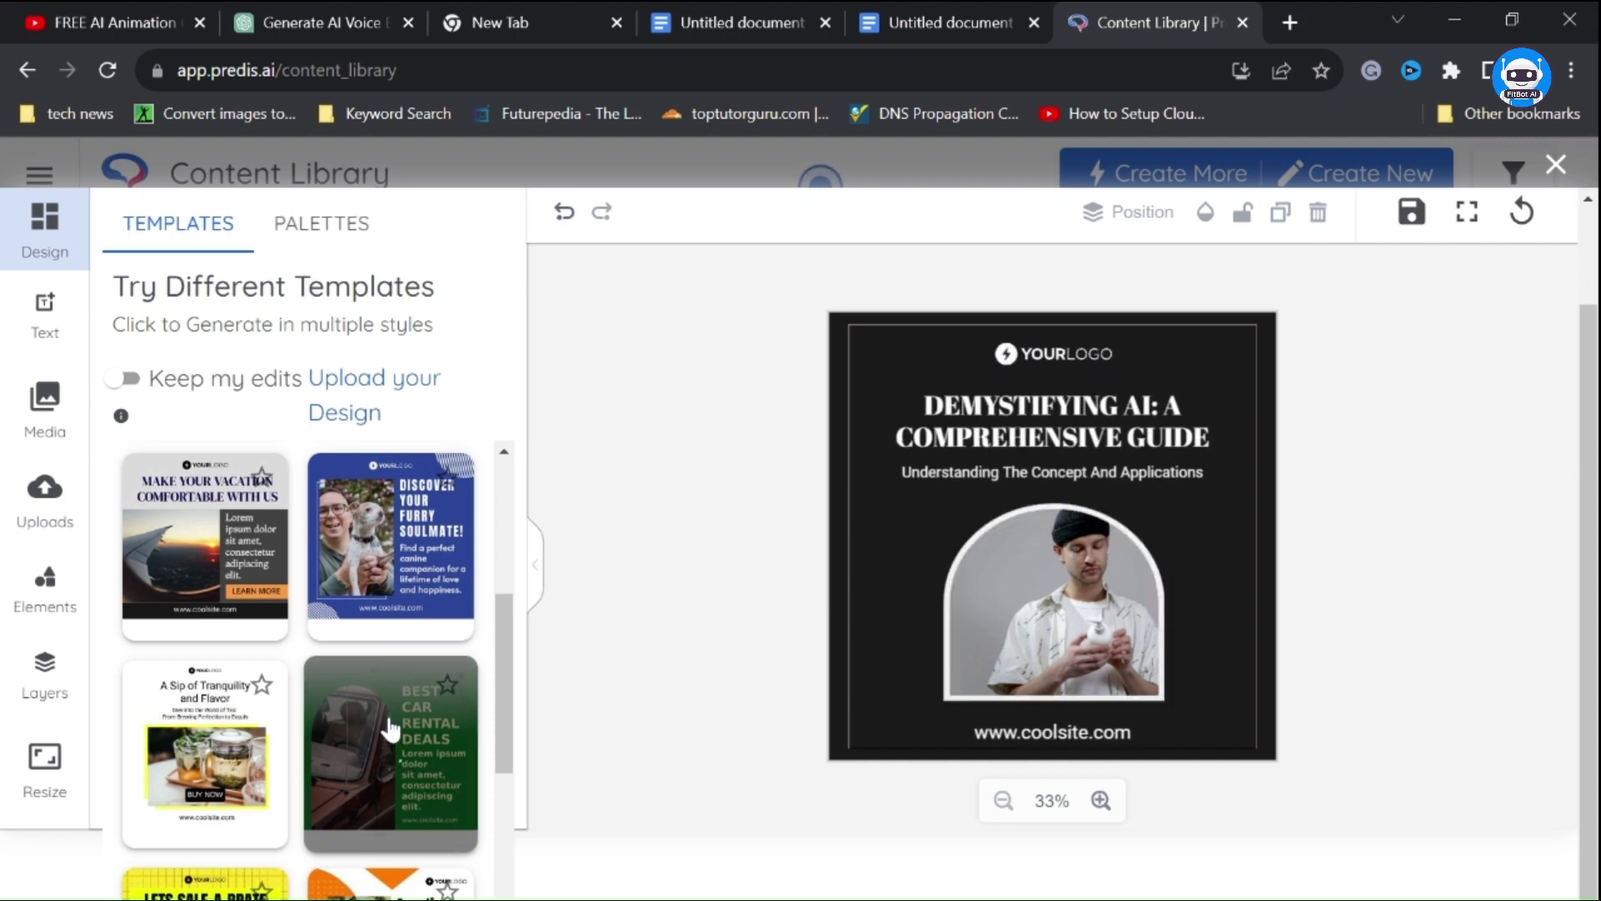
{"action": "scroll", "coordinate": [300, 667], "scroll_direction": "down", "scroll_amount": 2}
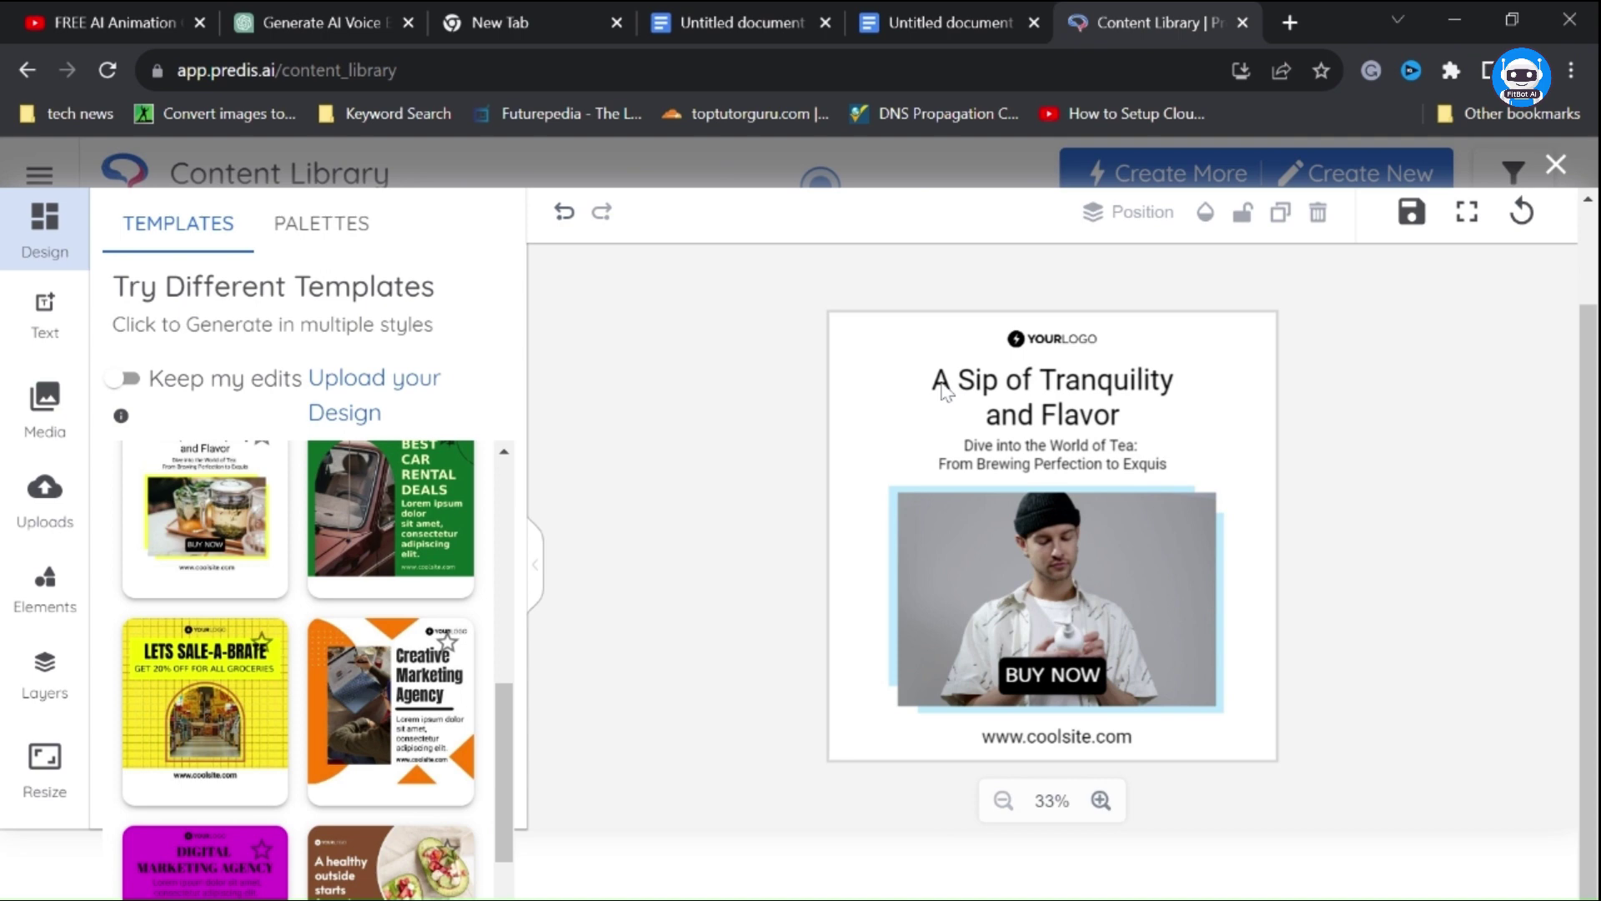
Step: Select and highlight the post's heading text for editing
{"action": "left_click", "coordinate": [1031, 396]}
{"action": "double_click", "coordinate": [1031, 396]}
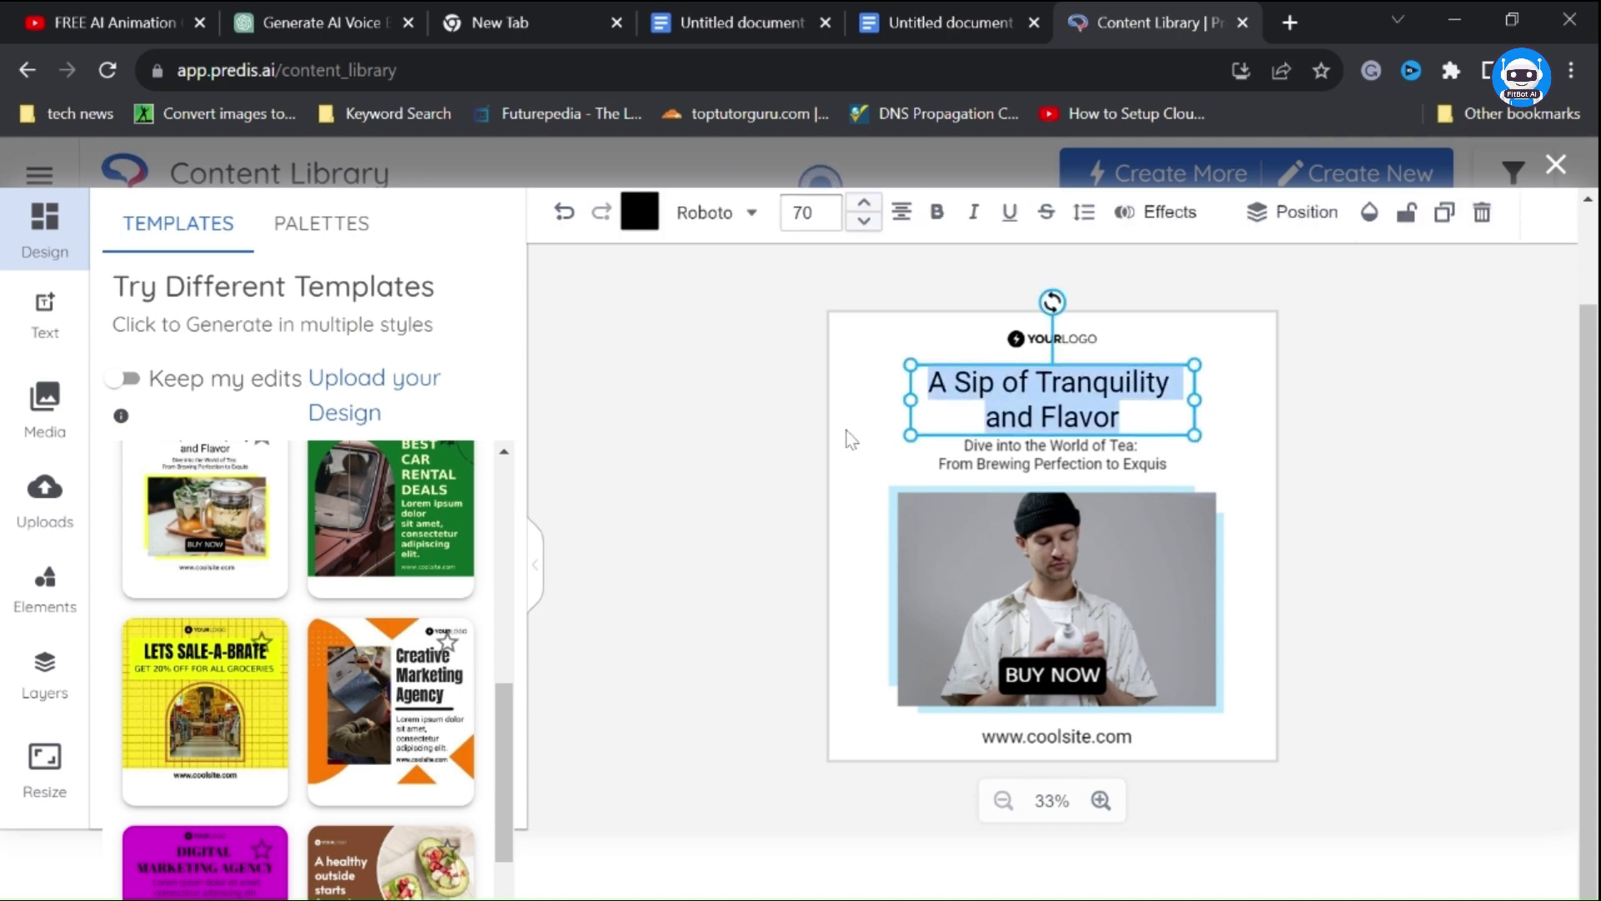
{"action": "left_click", "coordinate": [797, 444]}
Step: Replace the post photo with the AI-suggested hooded man at a computer
{"action": "left_click", "coordinate": [950, 600]}
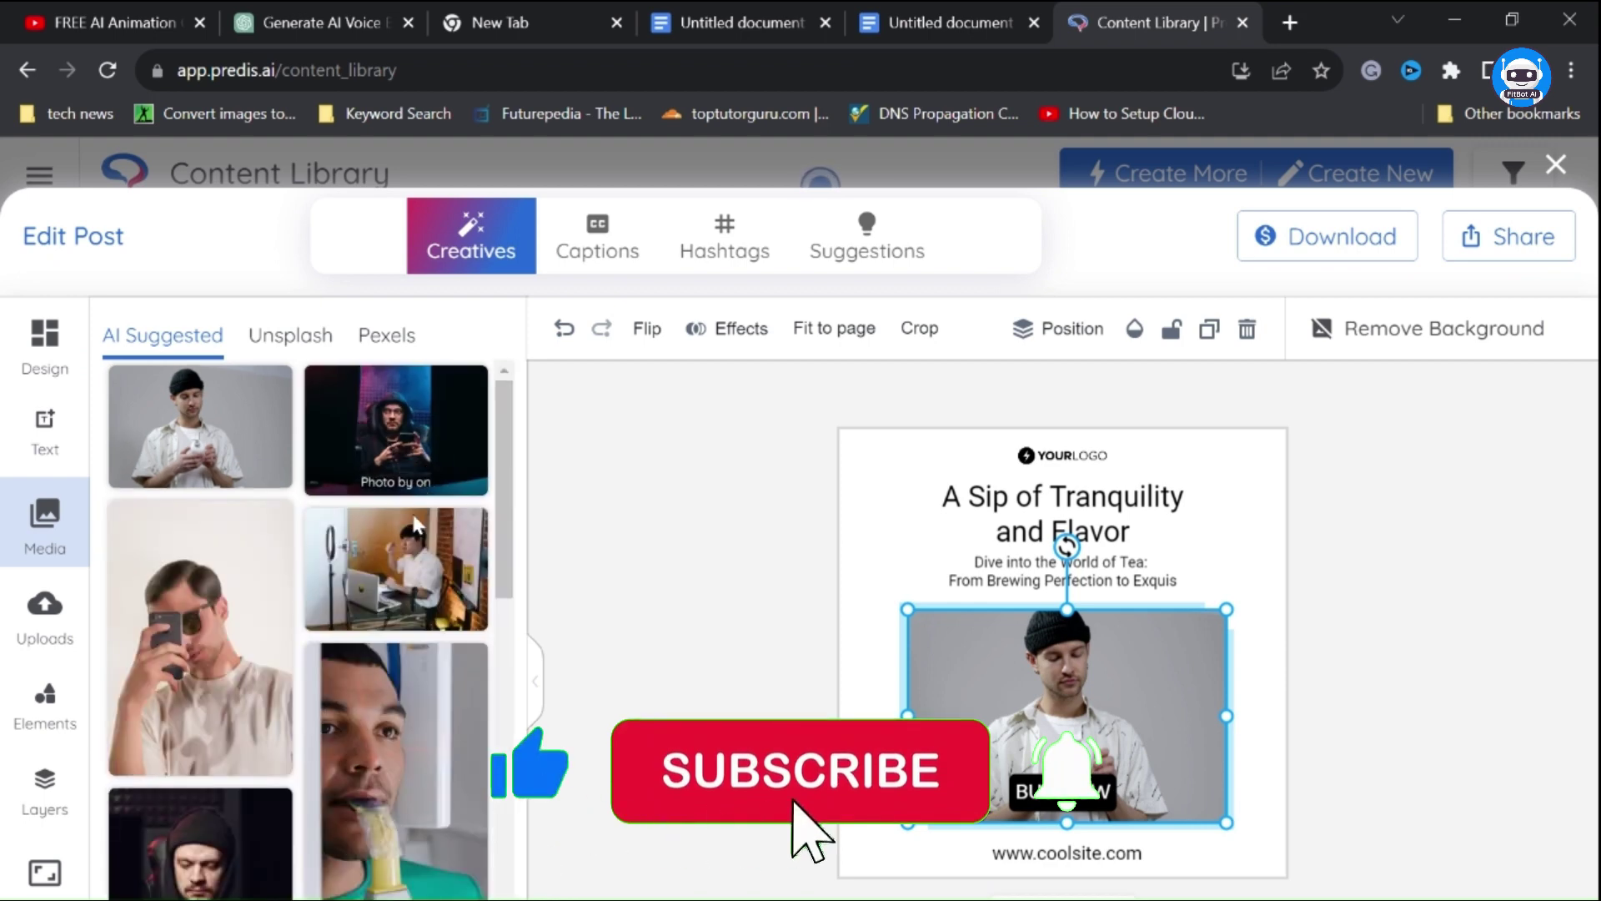
{"action": "scroll", "coordinate": [399, 599], "scroll_direction": "down", "scroll_amount": 2}
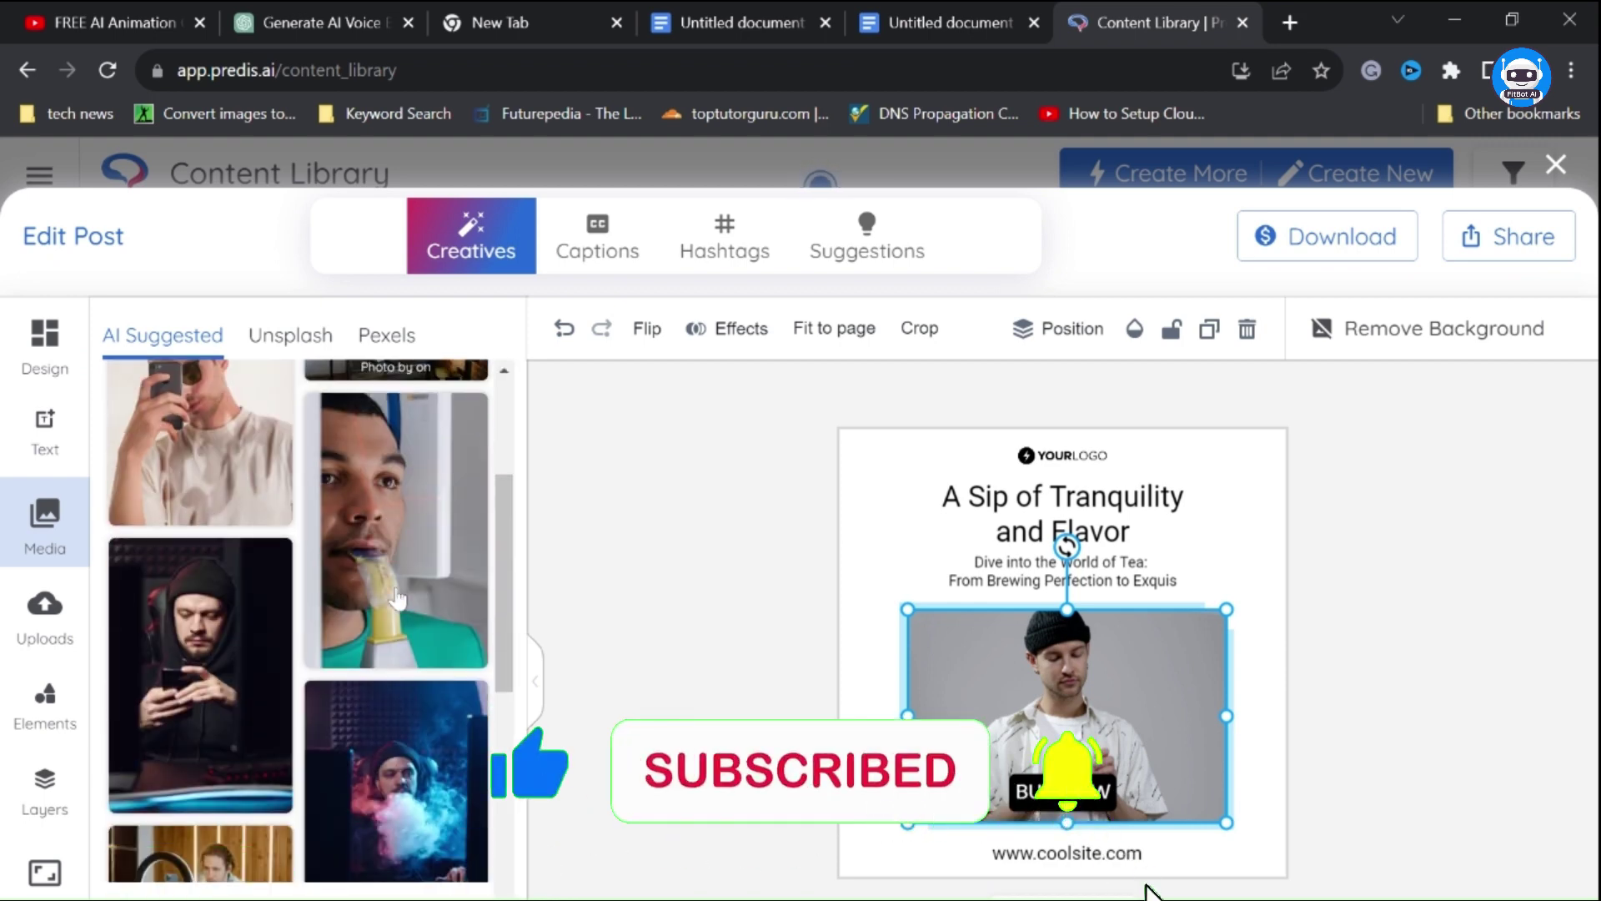
{"action": "scroll", "coordinate": [399, 599], "scroll_direction": "down", "scroll_amount": 3}
{"action": "scroll", "coordinate": [398, 599], "scroll_direction": "down", "scroll_amount": 2}
{"action": "scroll", "coordinate": [398, 598], "scroll_direction": "down", "scroll_amount": 1}
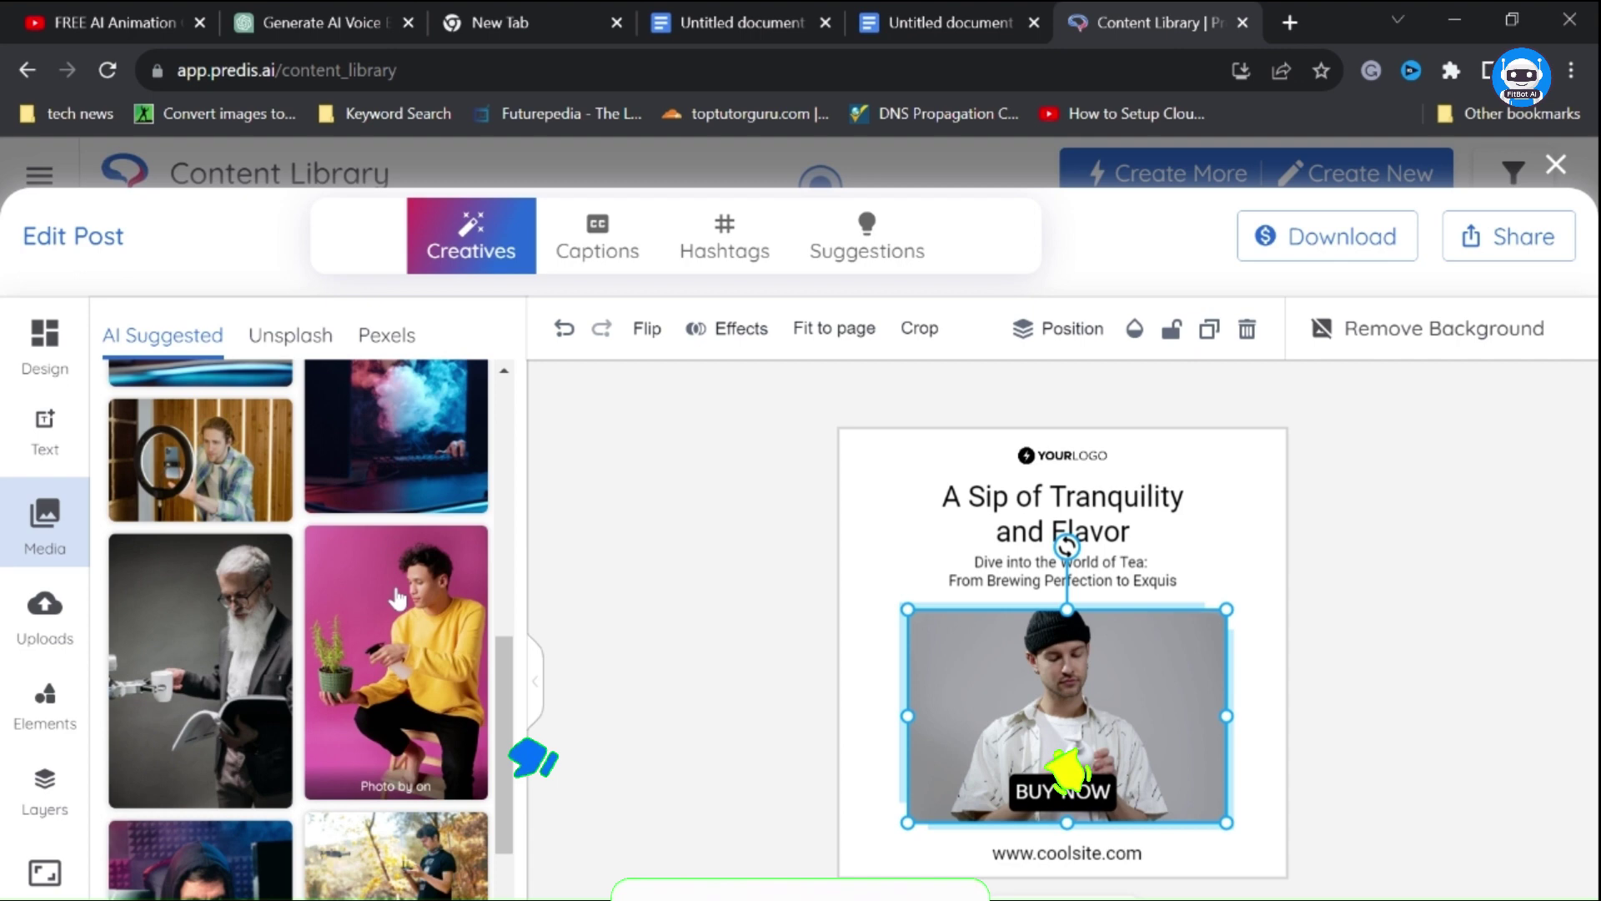
{"action": "scroll", "coordinate": [398, 599], "scroll_direction": "down", "scroll_amount": 2}
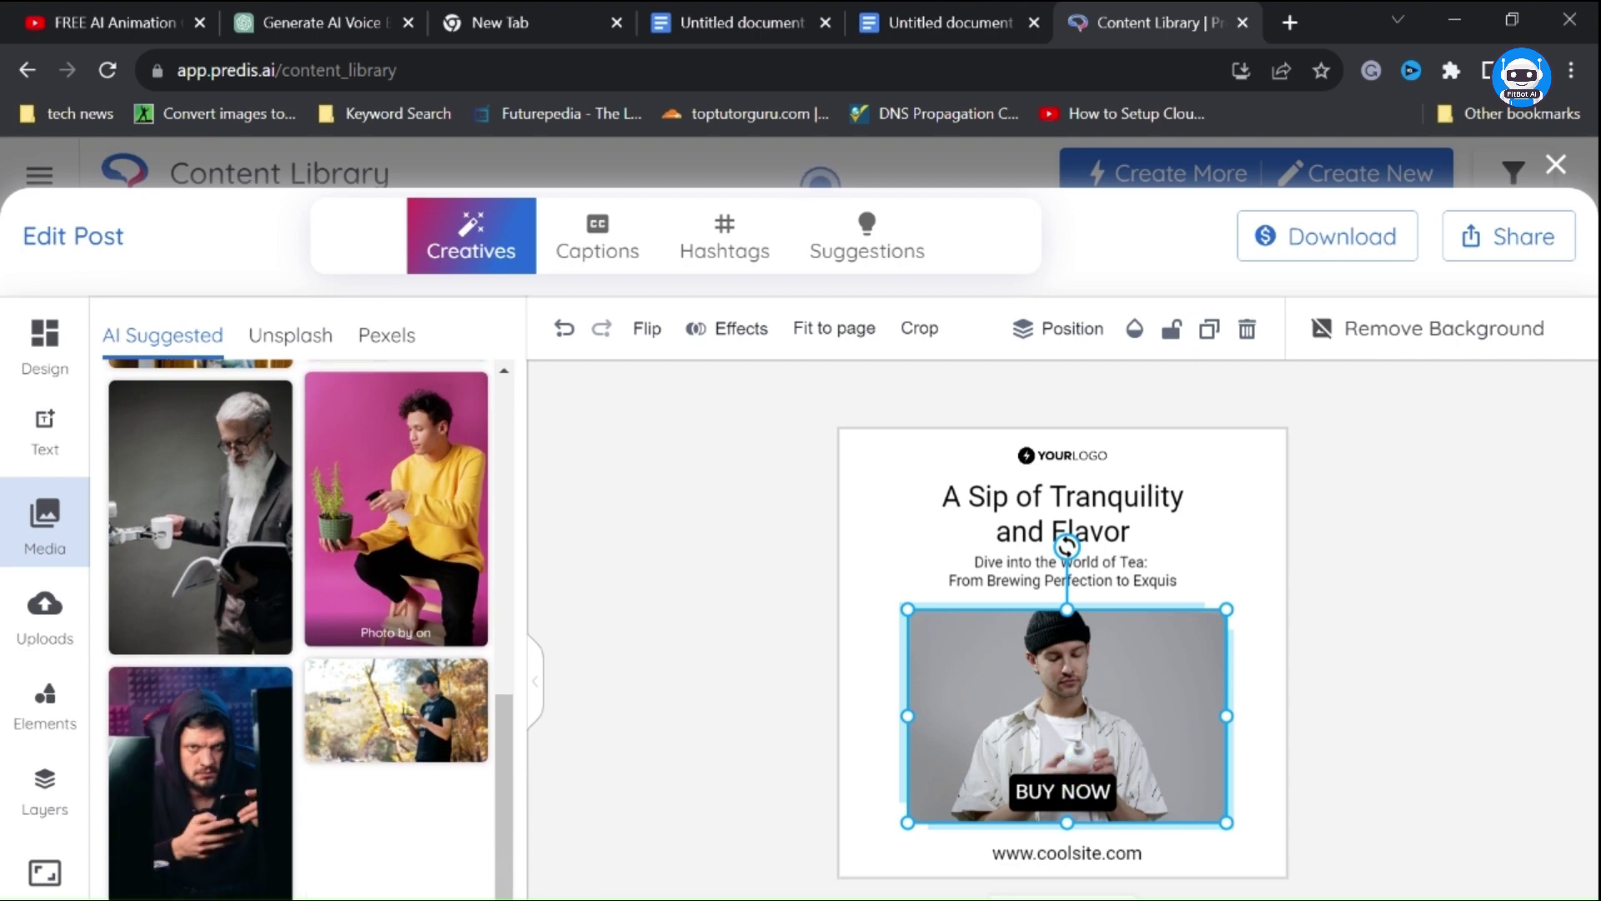
{"action": "left_click", "coordinate": [197, 763]}
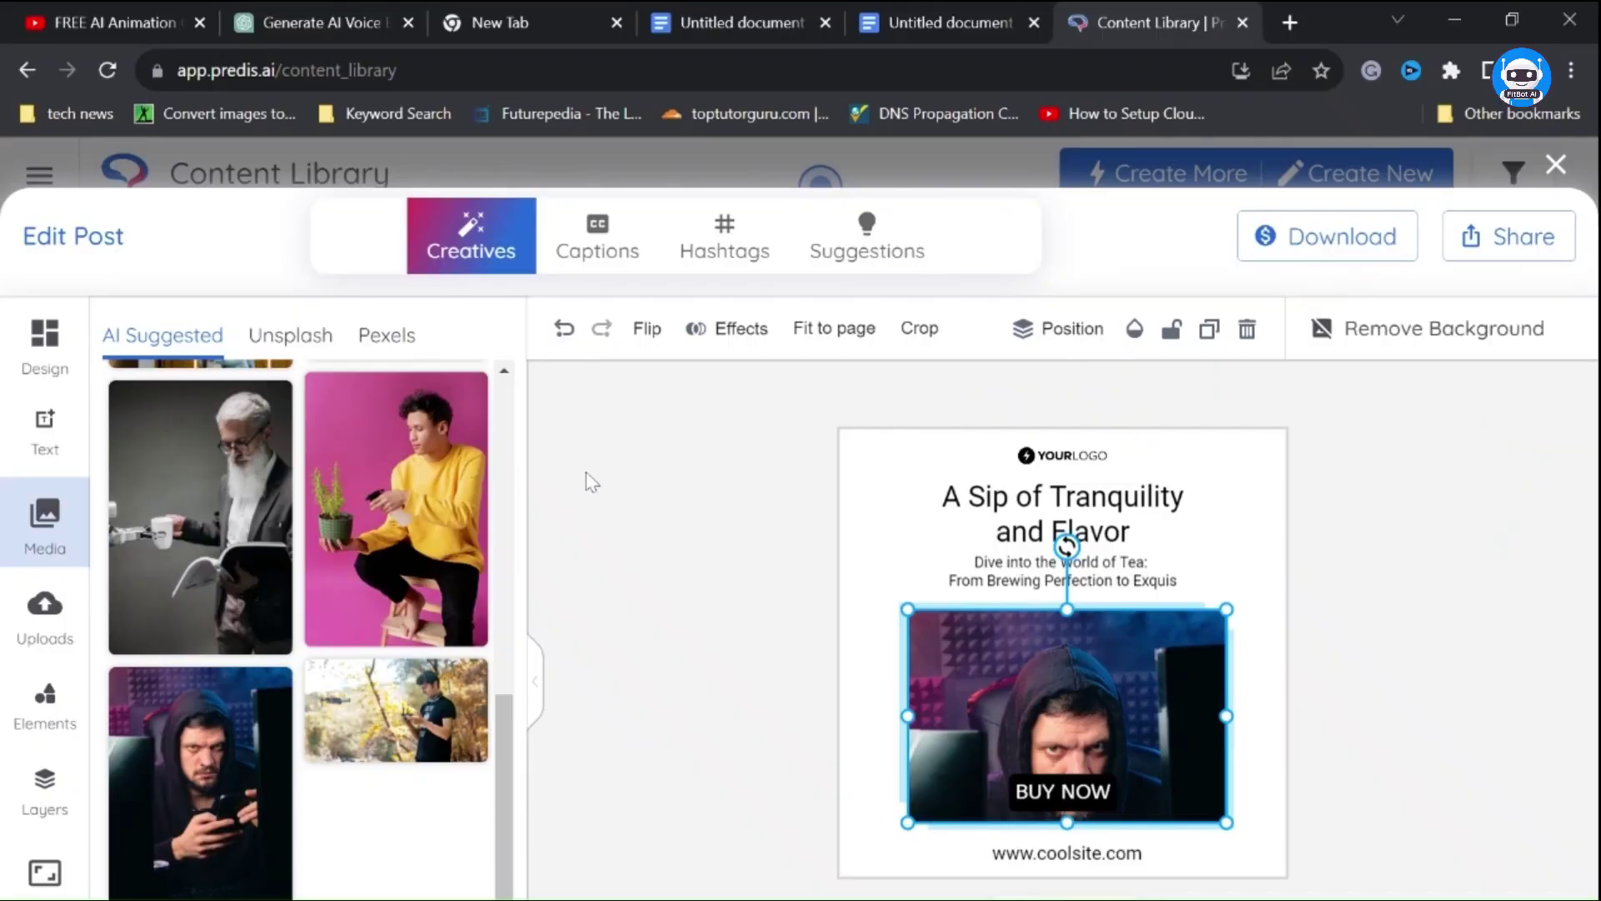
Step: Save the edited tea post and review its publish preview
{"action": "left_click", "coordinate": [1492, 249]}
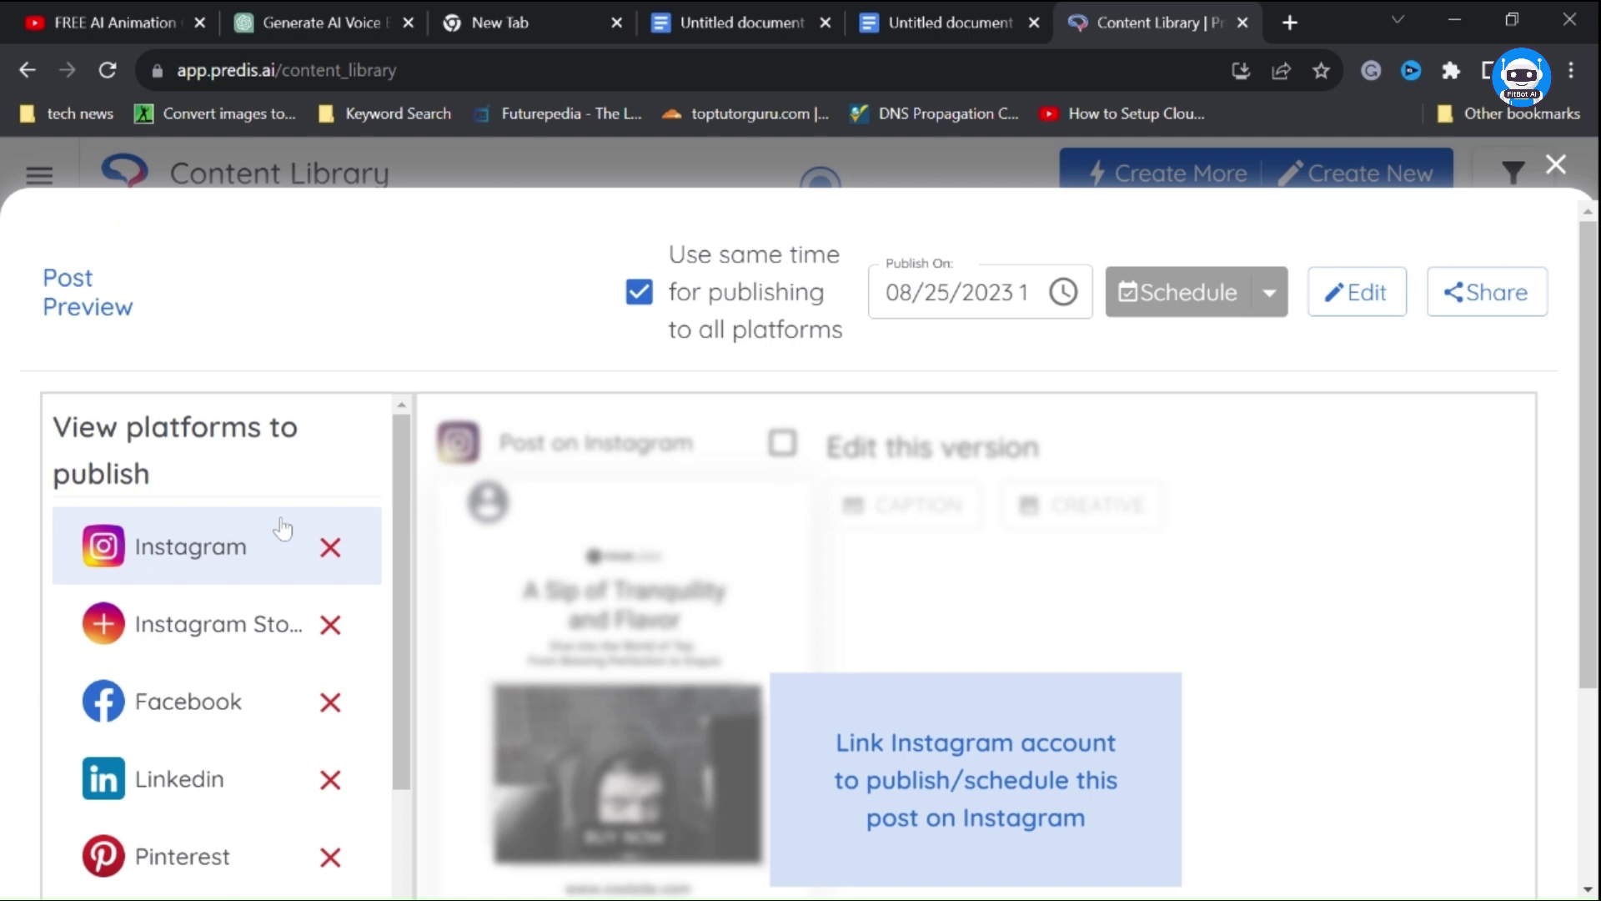
{"action": "scroll", "coordinate": [277, 534], "scroll_direction": "down", "scroll_amount": 3}
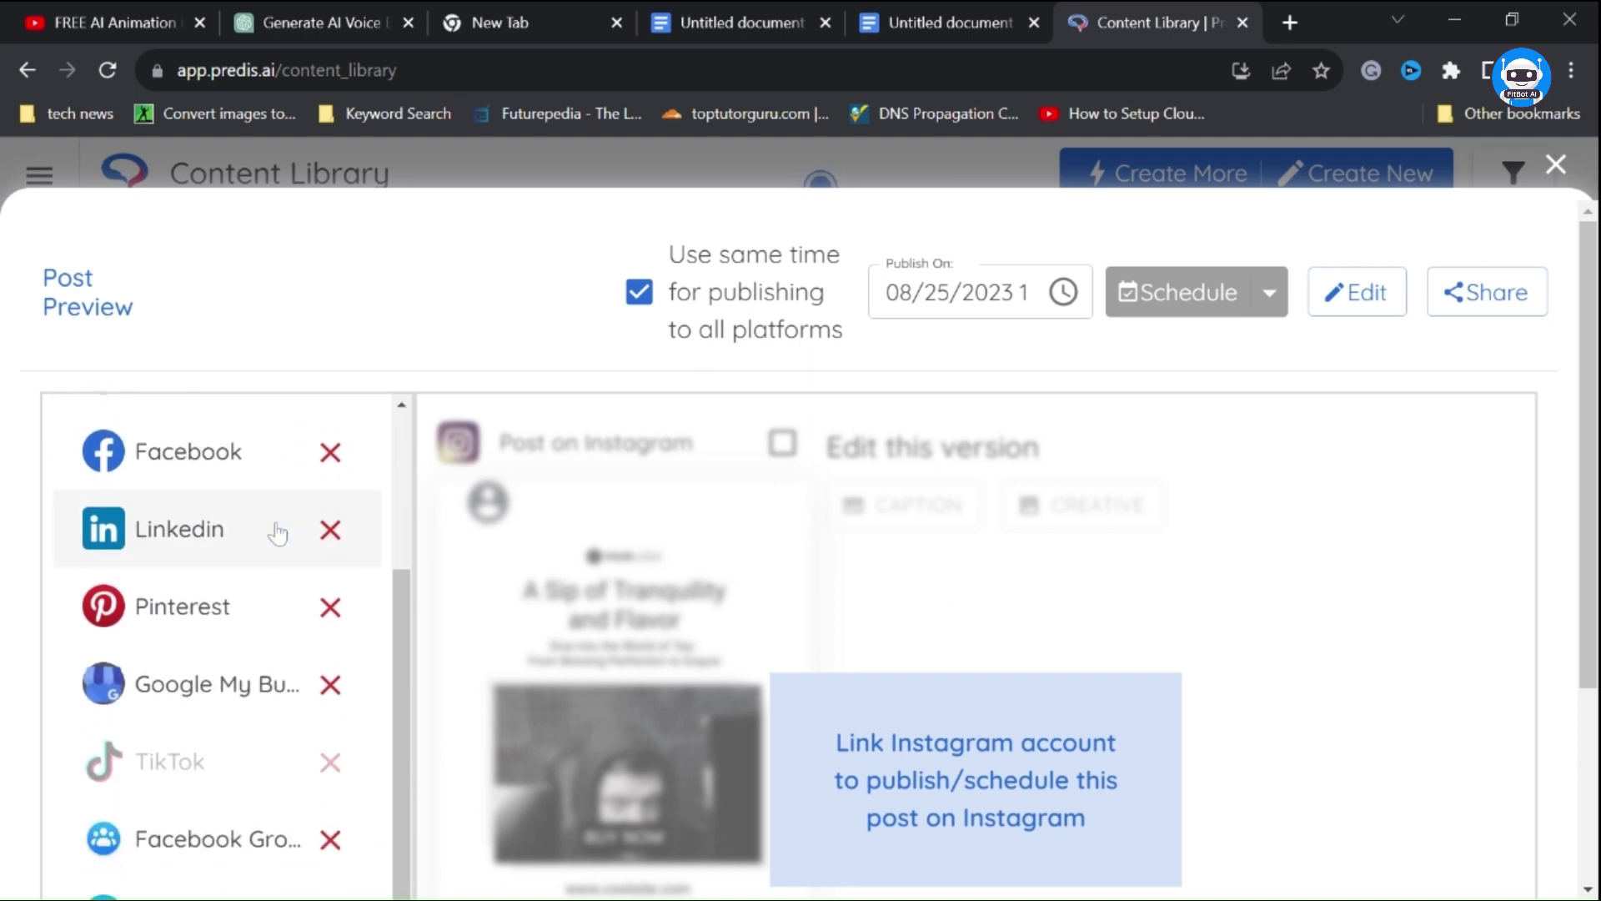
{"action": "scroll", "coordinate": [278, 534], "scroll_direction": "down", "scroll_amount": 1}
{"action": "scroll", "coordinate": [278, 534], "scroll_direction": "up", "scroll_amount": 5}
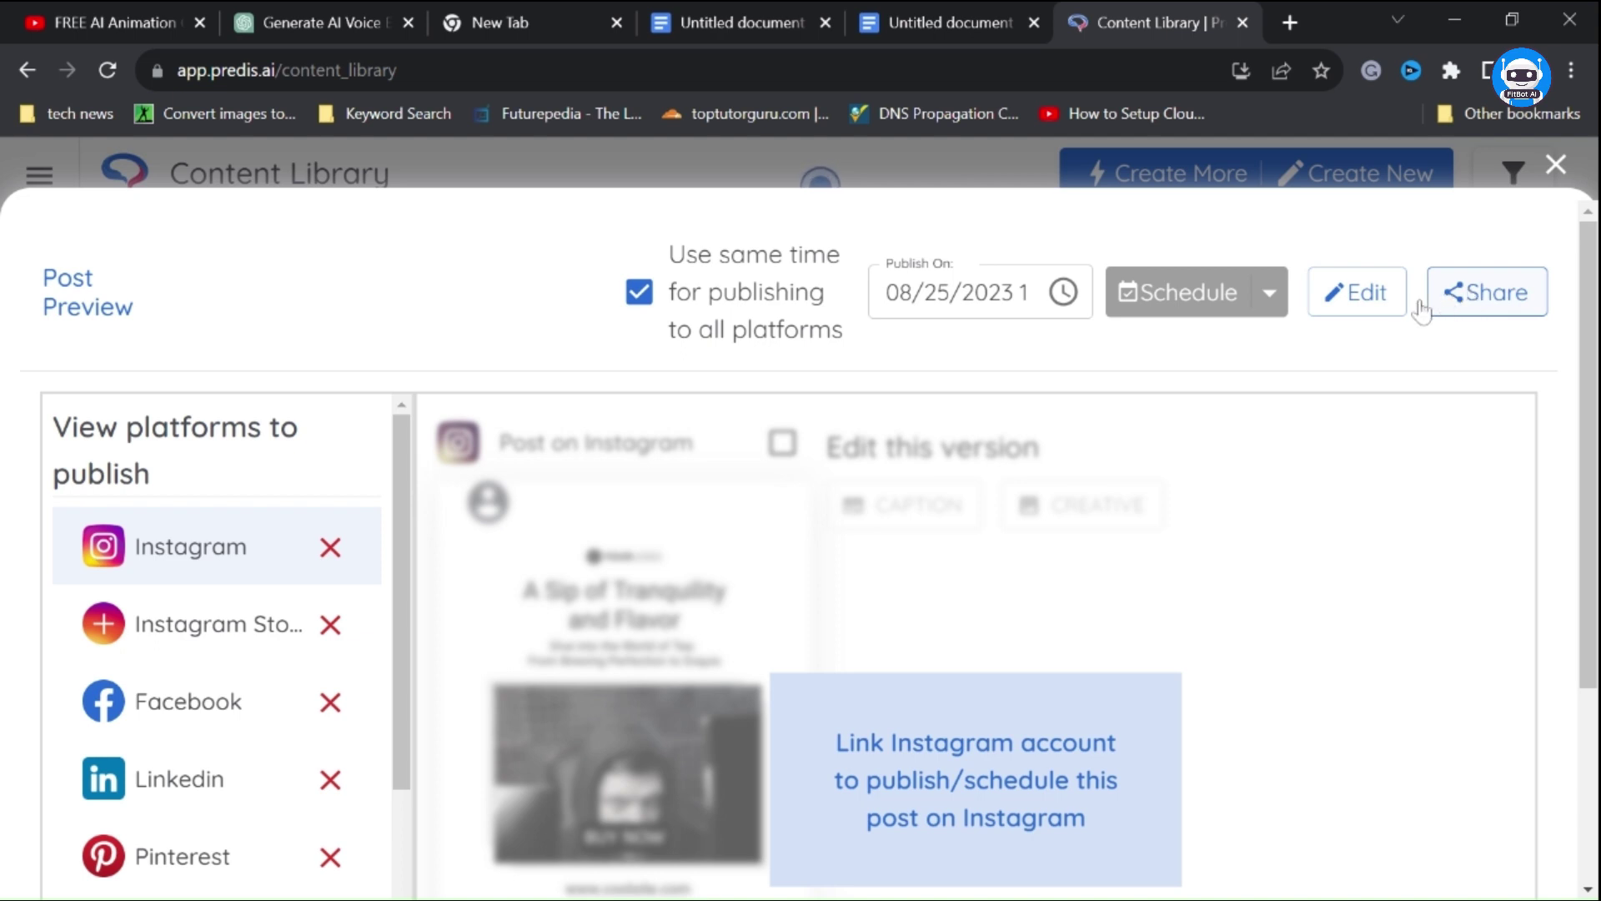
Step: Open and close the Share options, then close the preview
{"action": "left_click", "coordinate": [1472, 305]}
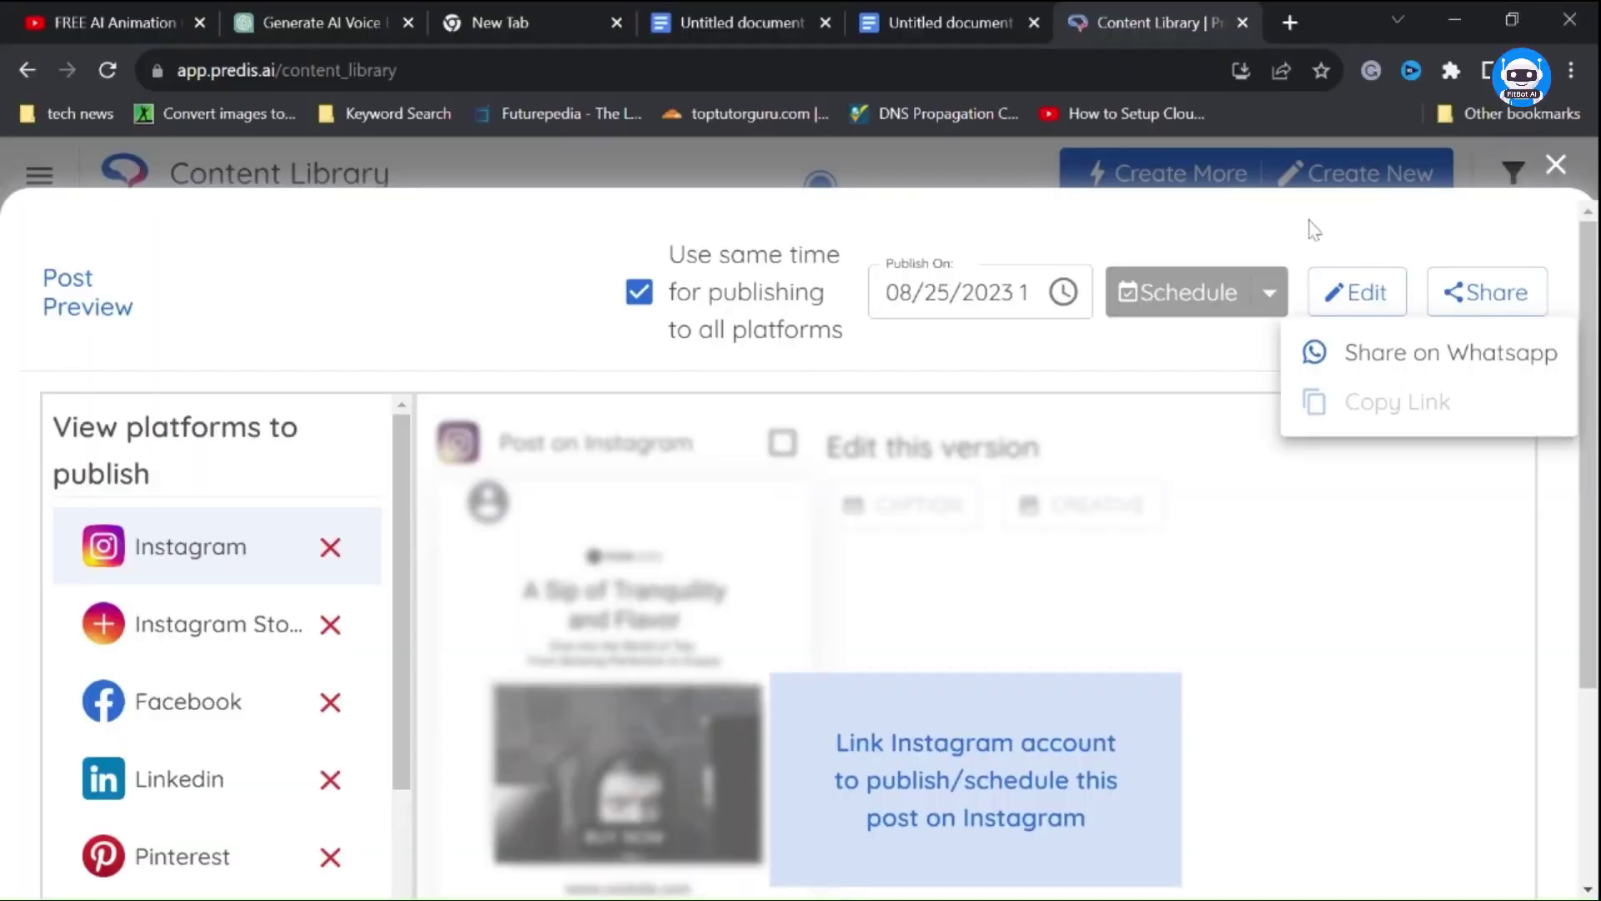
{"action": "left_click", "coordinate": [1559, 167]}
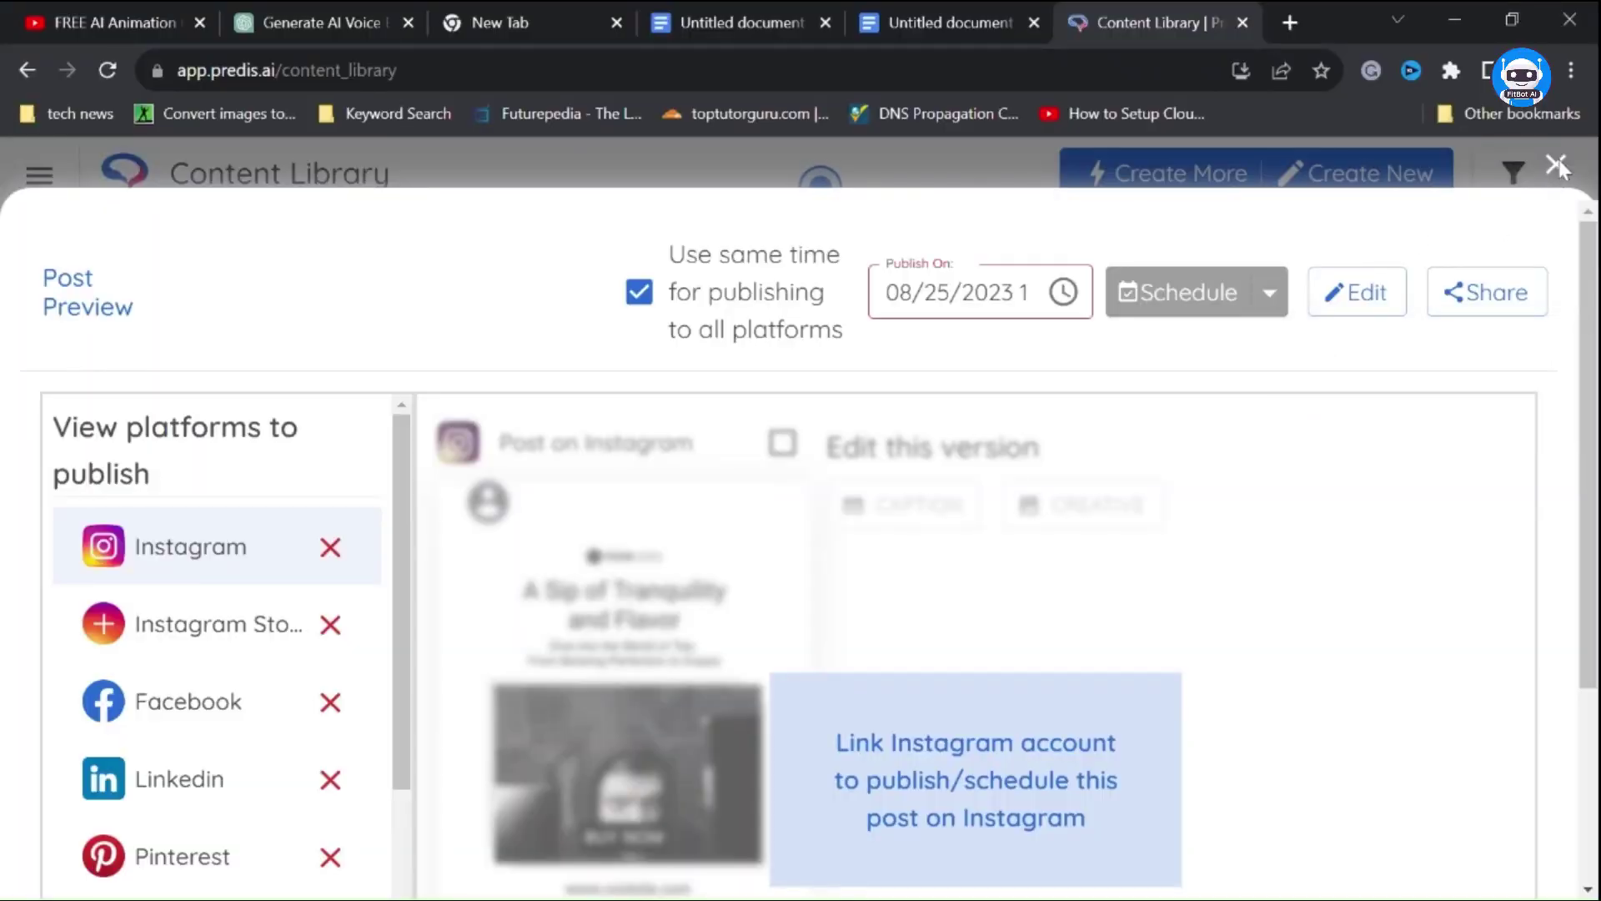
{"action": "left_click", "coordinate": [1556, 167]}
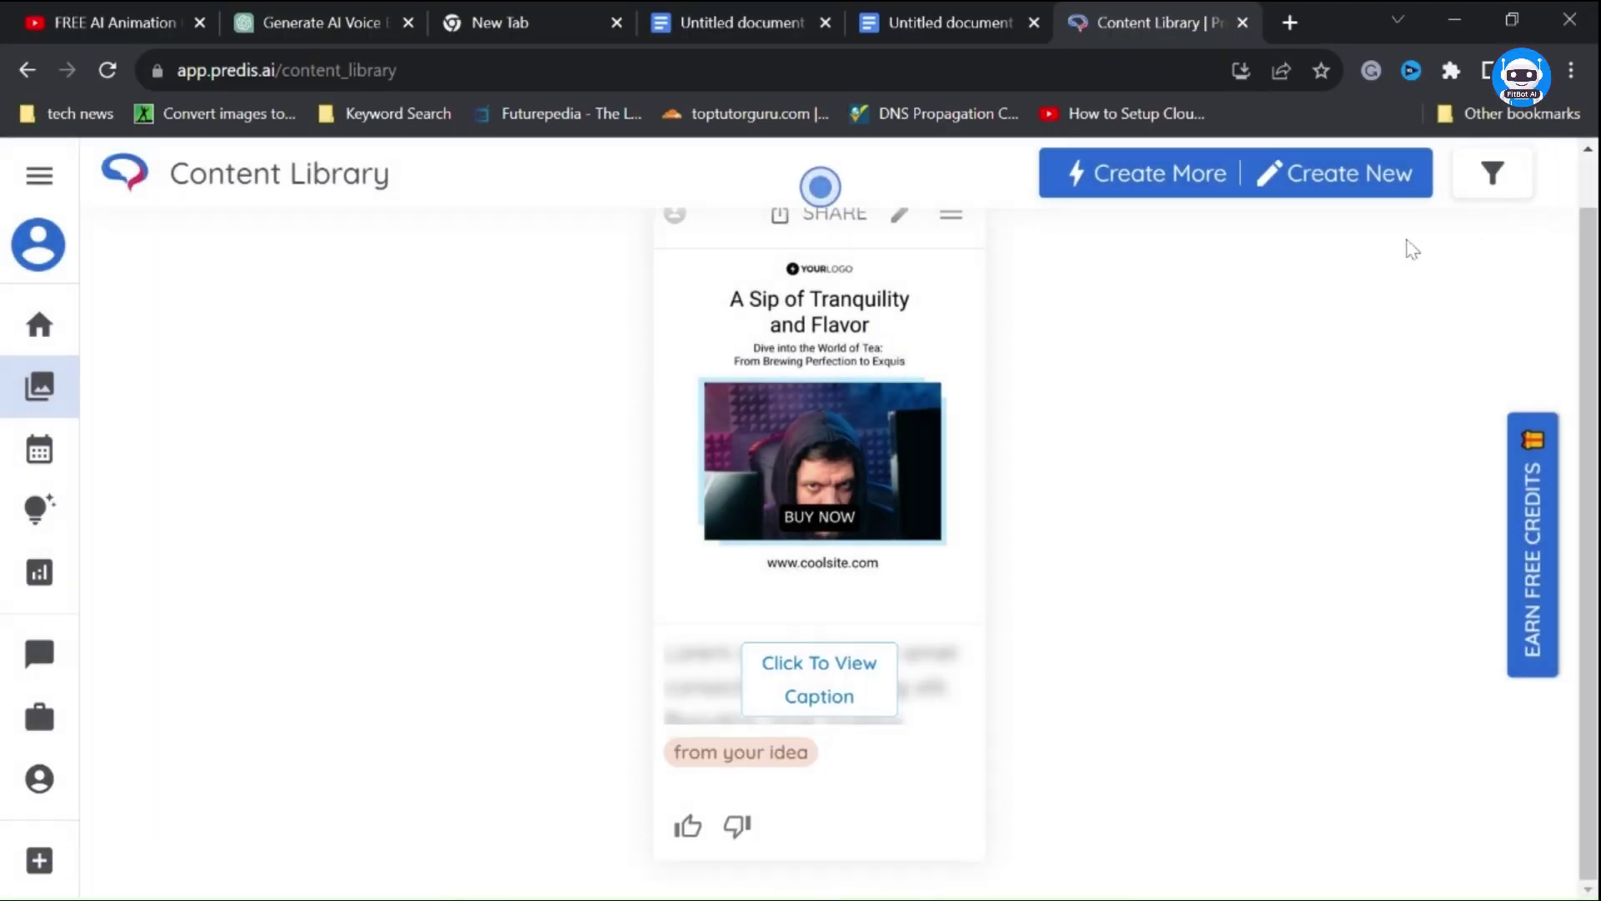
Step: Start a new post from a video template
{"action": "left_click", "coordinate": [1366, 181]}
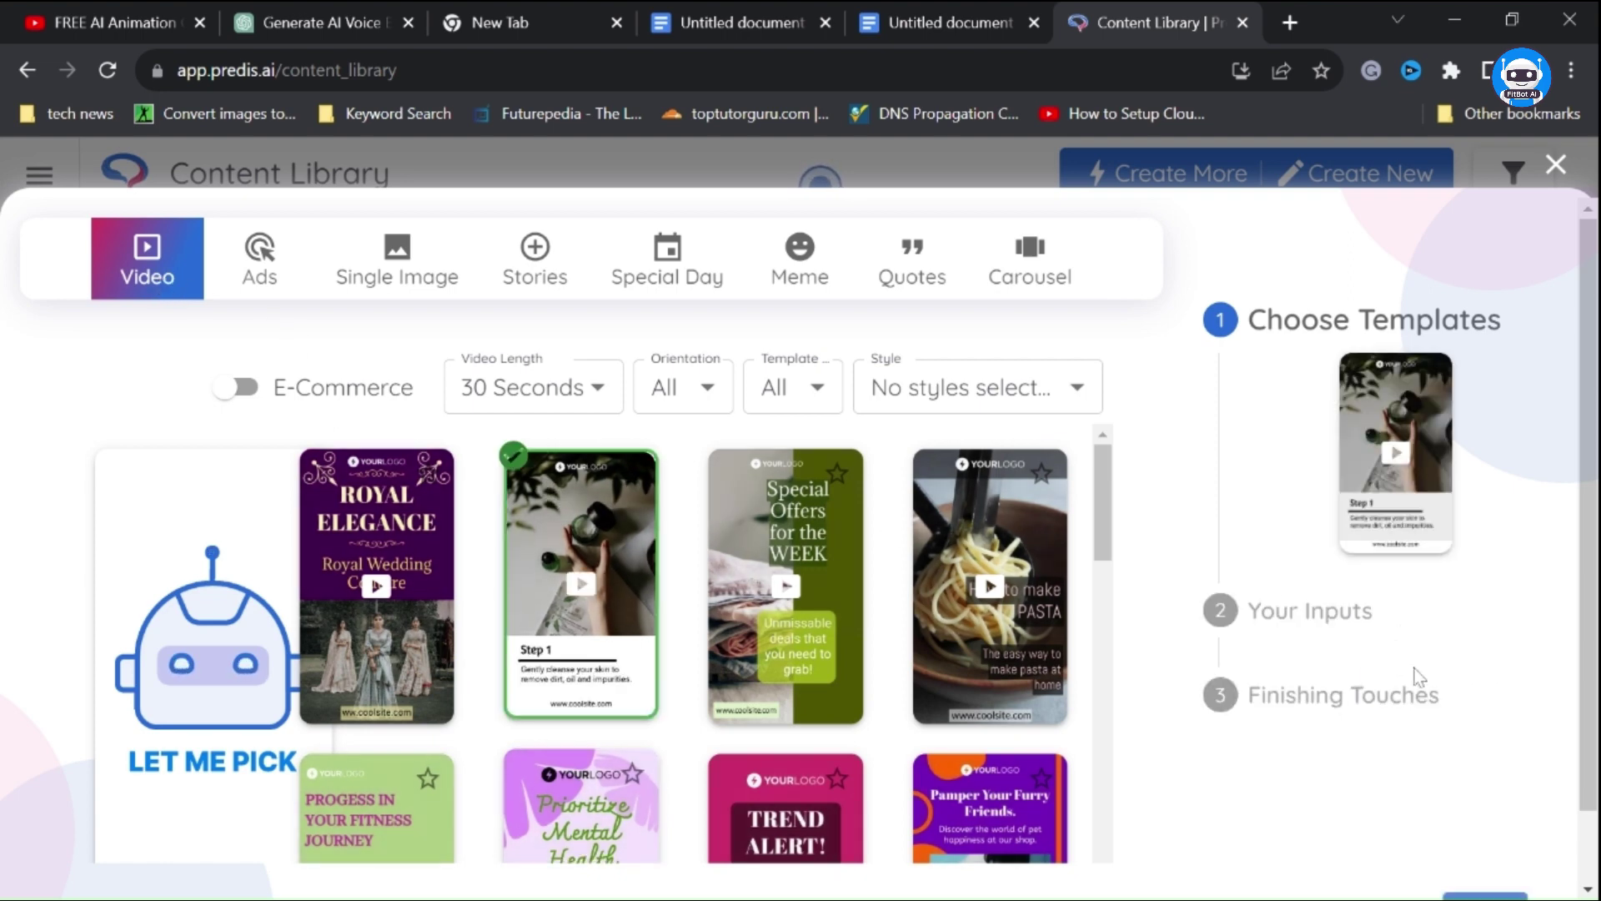
{"action": "scroll", "coordinate": [1484, 815], "scroll_direction": "down", "scroll_amount": 1}
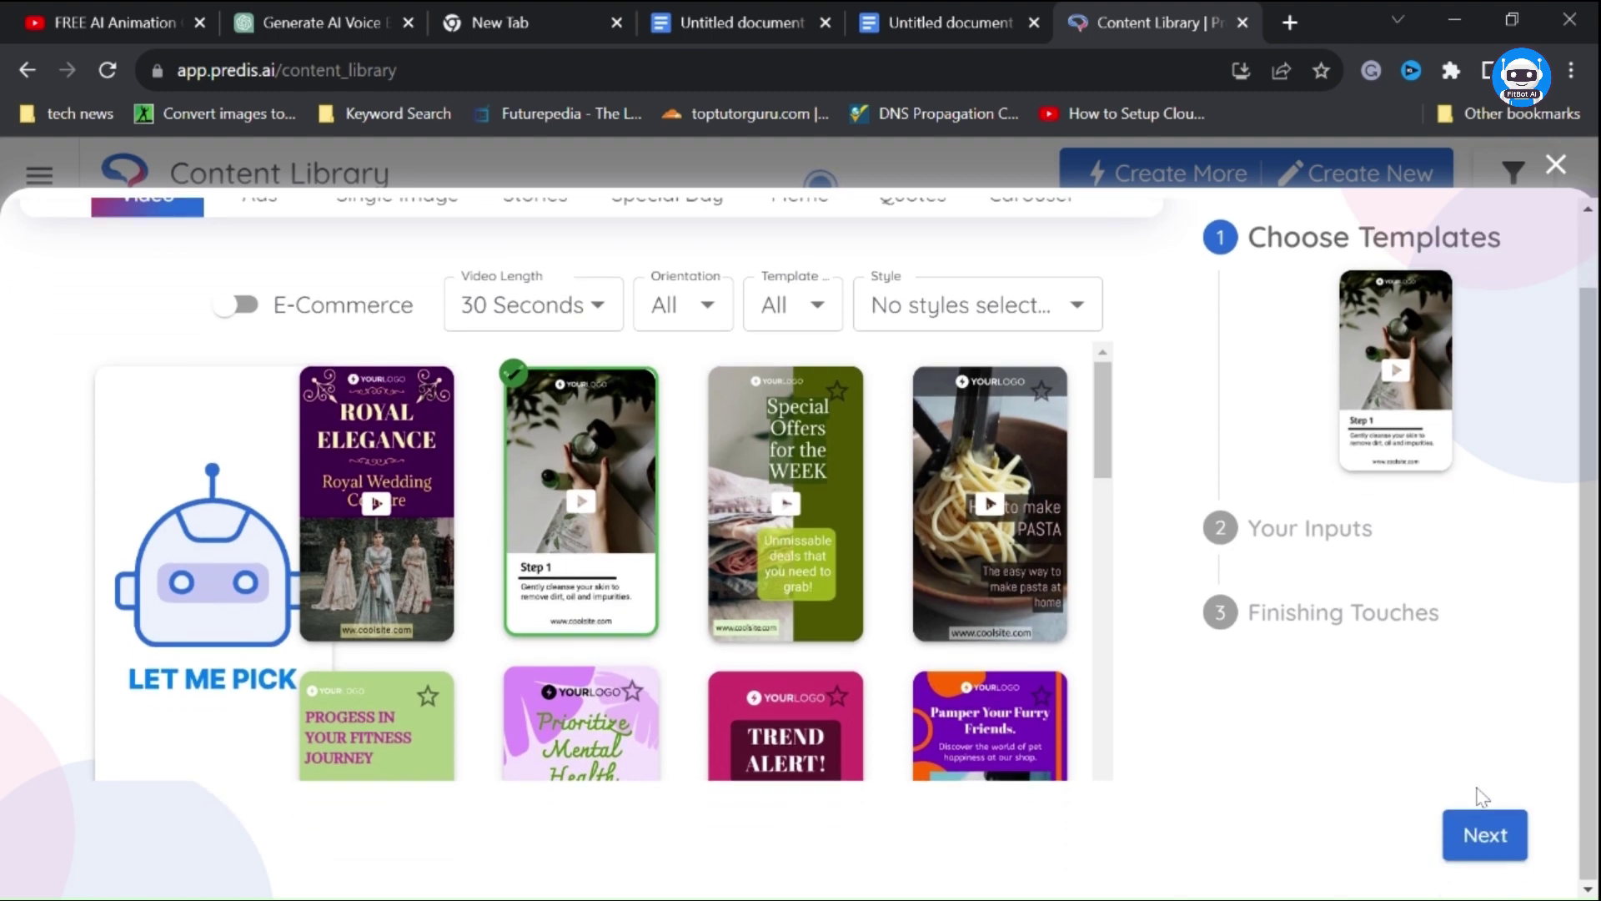
{"action": "left_click", "coordinate": [1485, 859]}
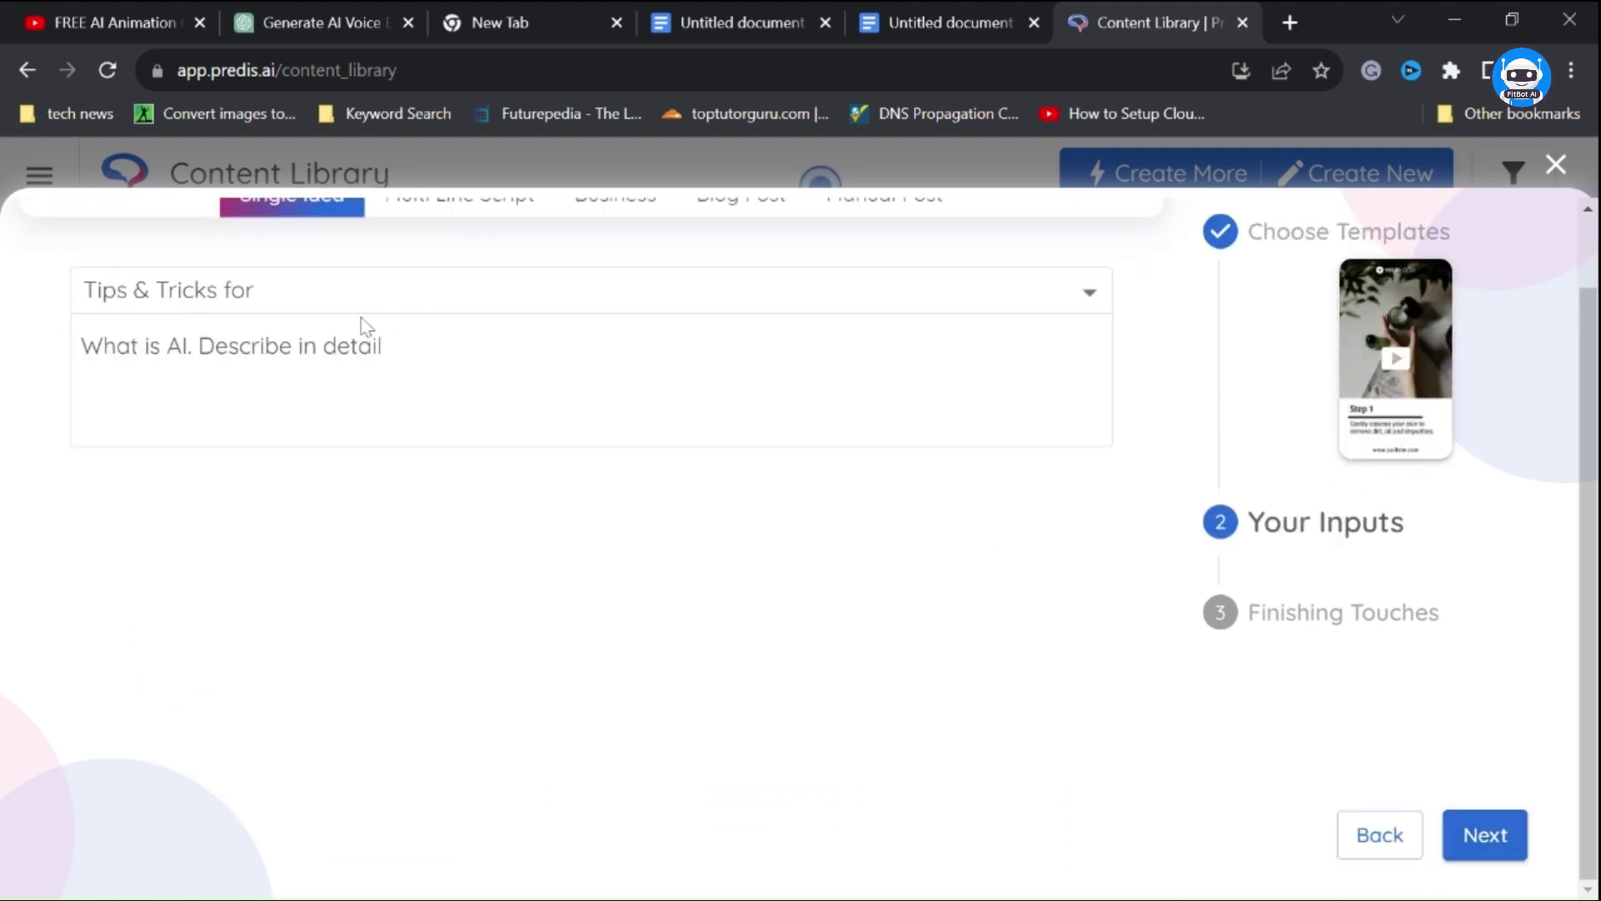
Step: Keep Tips & Tricks for with the idea 'What is AI. Describe in detail' and continue to finishing touches
{"action": "left_click", "coordinate": [1089, 296]}
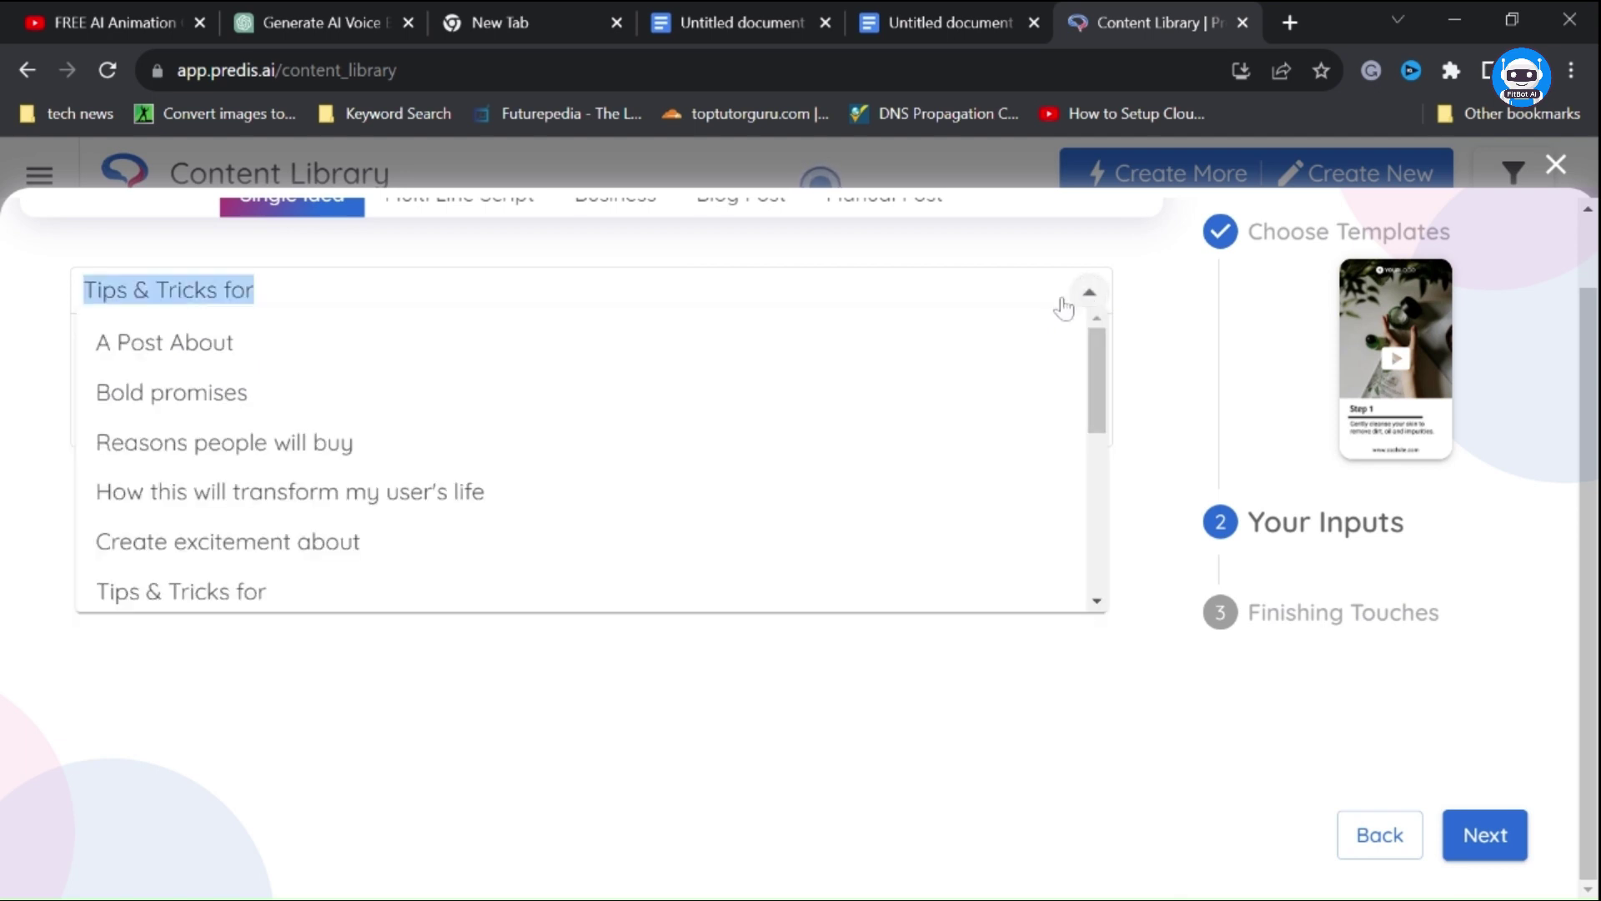
{"action": "left_click", "coordinate": [253, 594]}
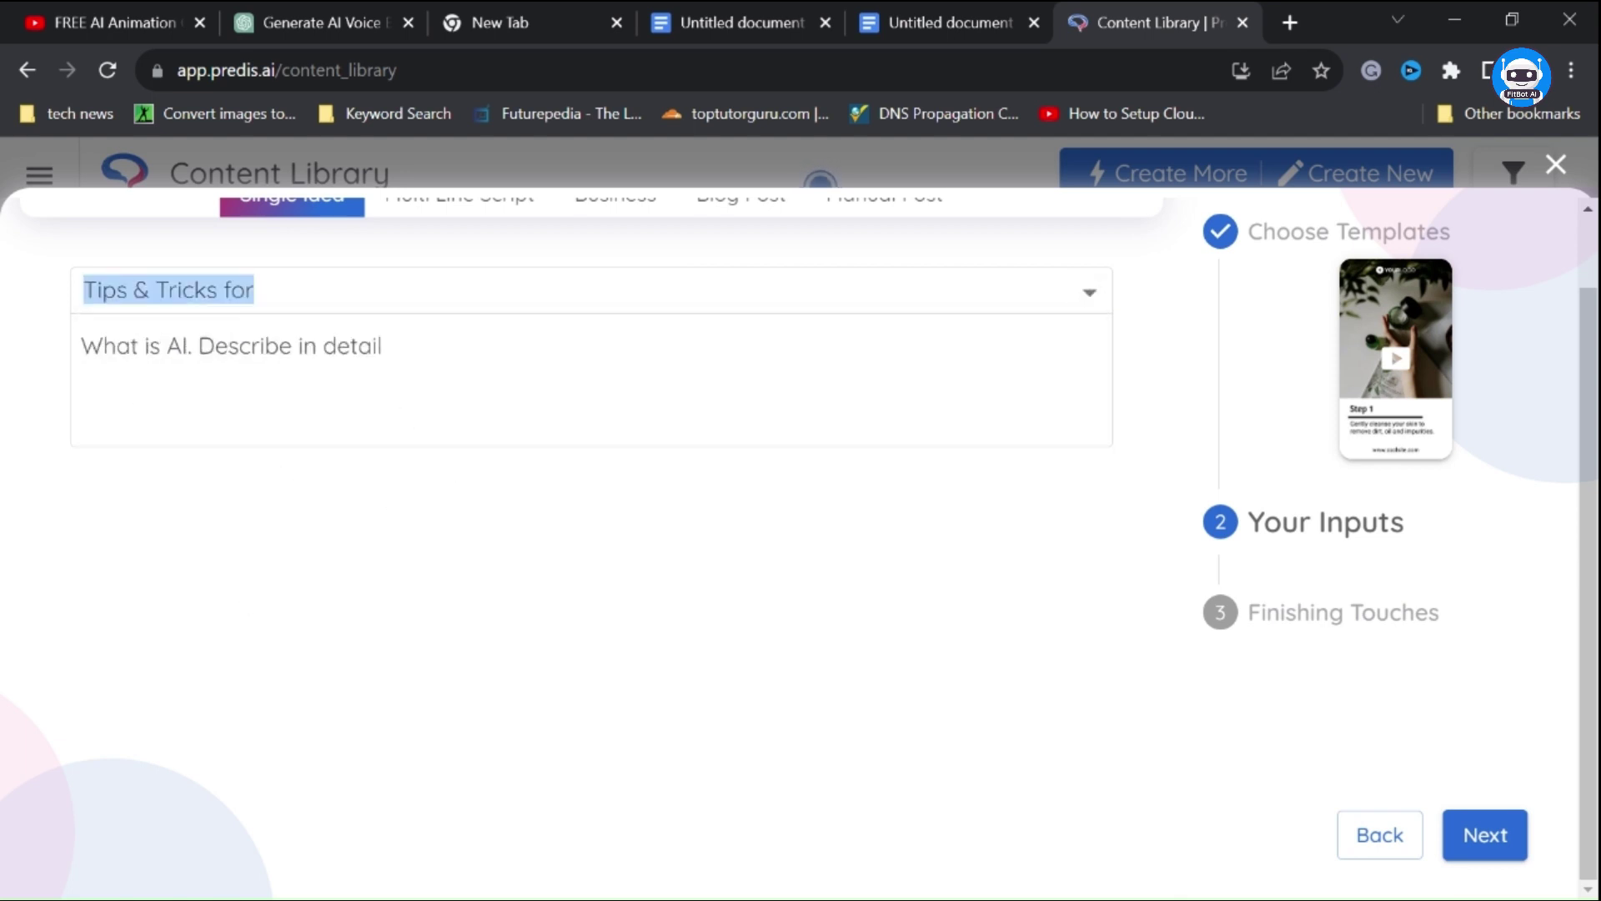
{"action": "key", "text": "ctrl+shift+Left"}
{"action": "key", "text": "shift+Home"}
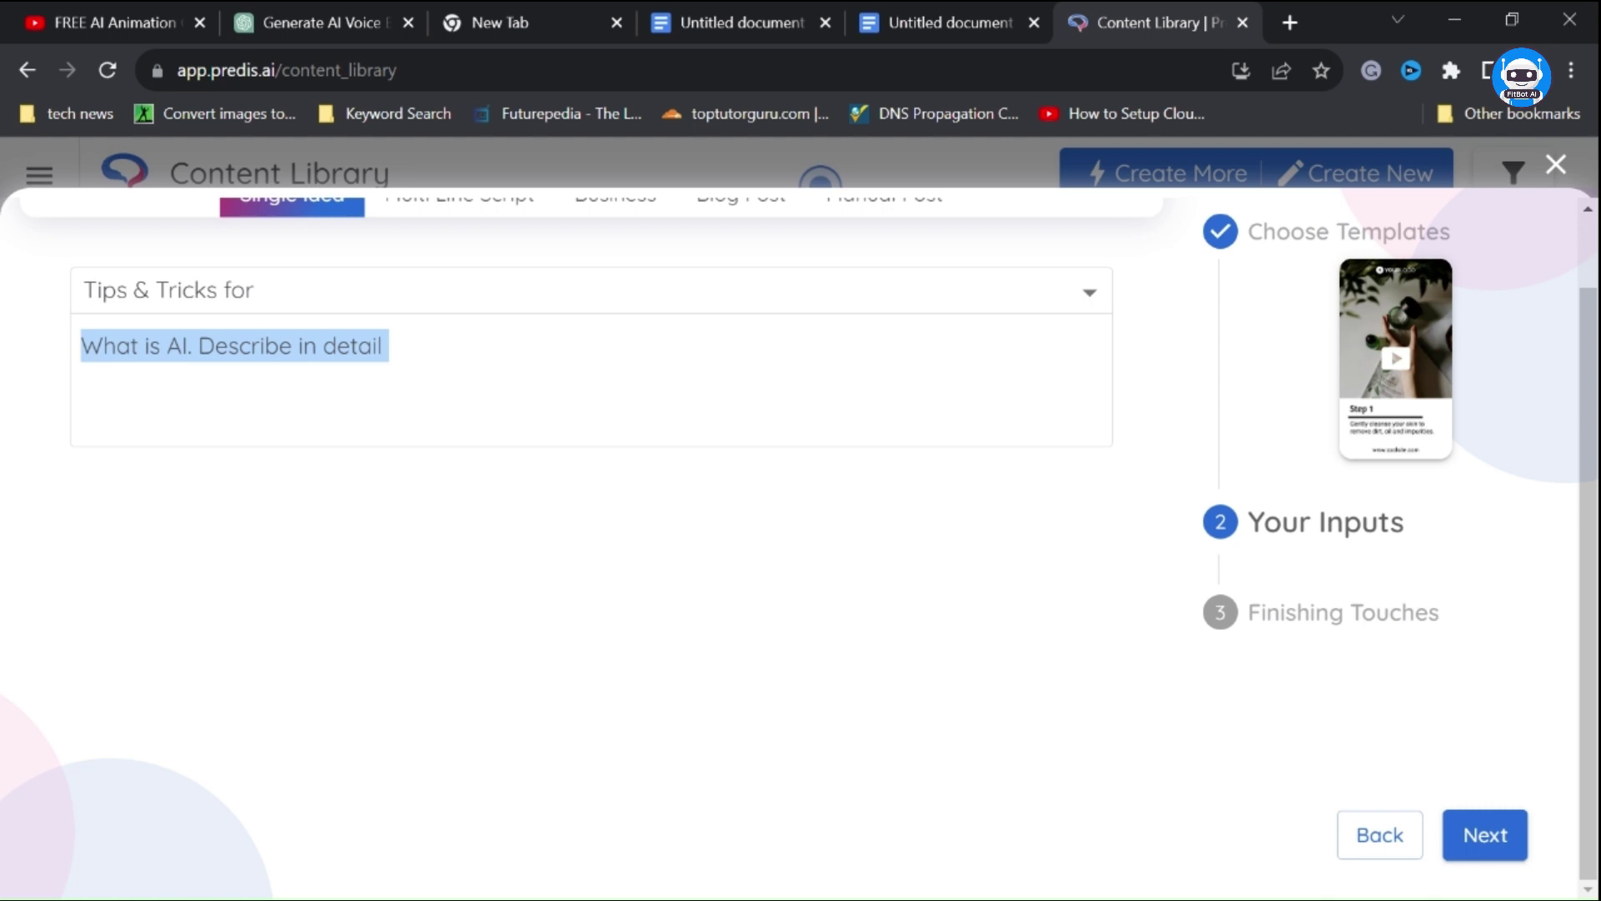
{"action": "left_click", "coordinate": [1485, 838]}
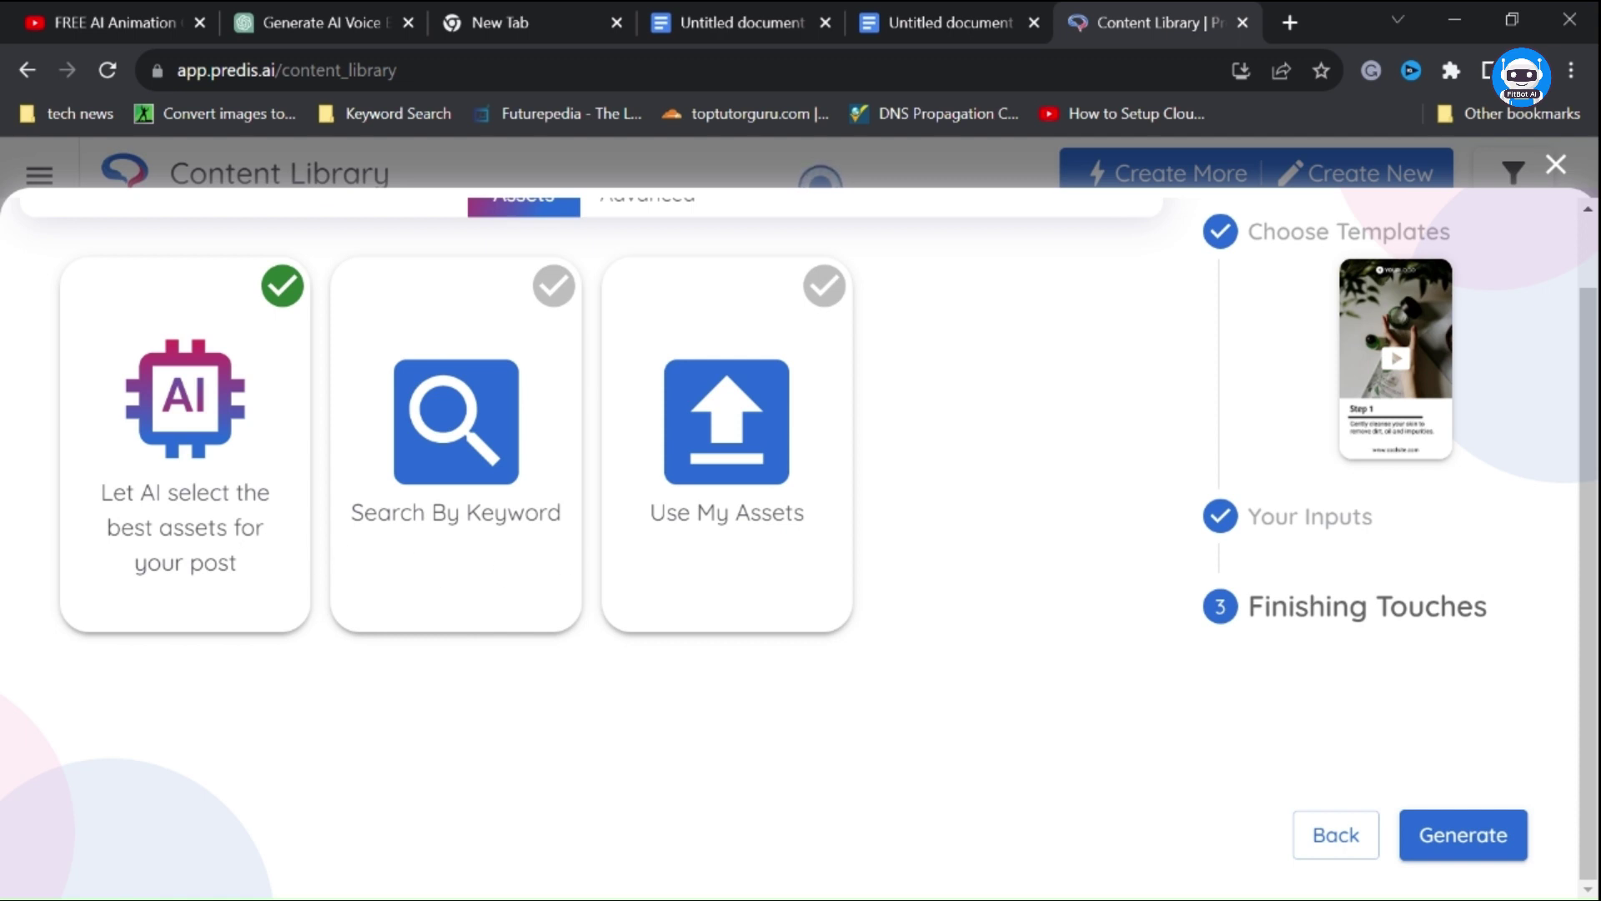
Step: Generate the three-scene 'AI Explained' video post and open it in the editor
{"action": "left_click", "coordinate": [1471, 834]}
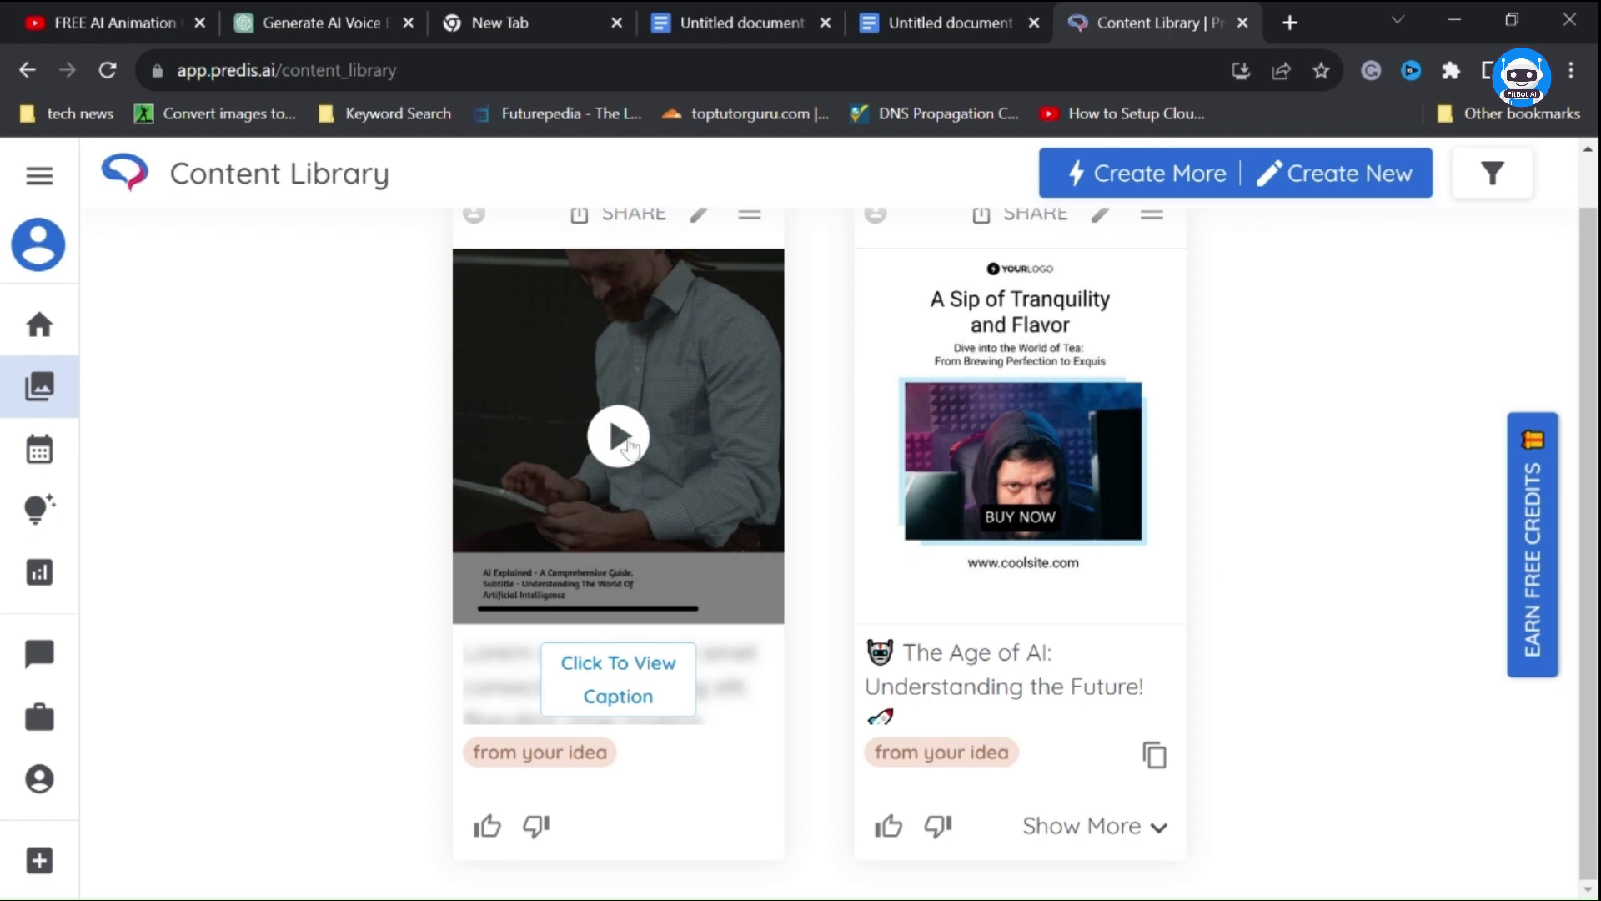
{"action": "left_click", "coordinate": [627, 439]}
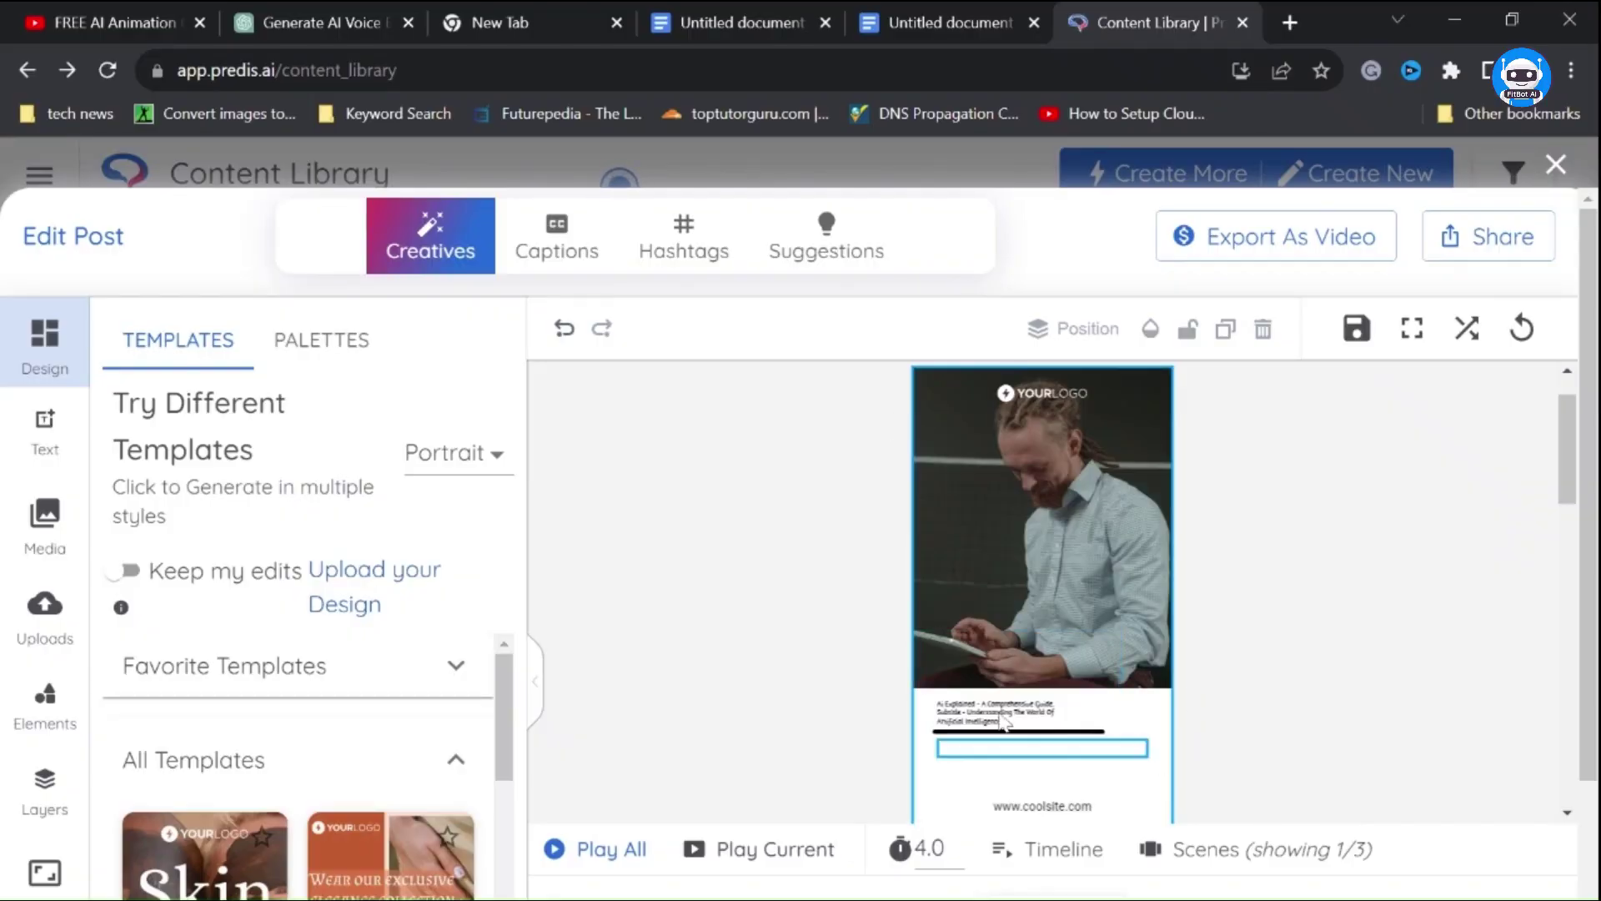
Step: Swap the first scene's man-with-tablet footage for the robot-arm chess video clip from Media
{"action": "left_click", "coordinate": [1003, 717]}
{"action": "left_click", "coordinate": [1003, 718]}
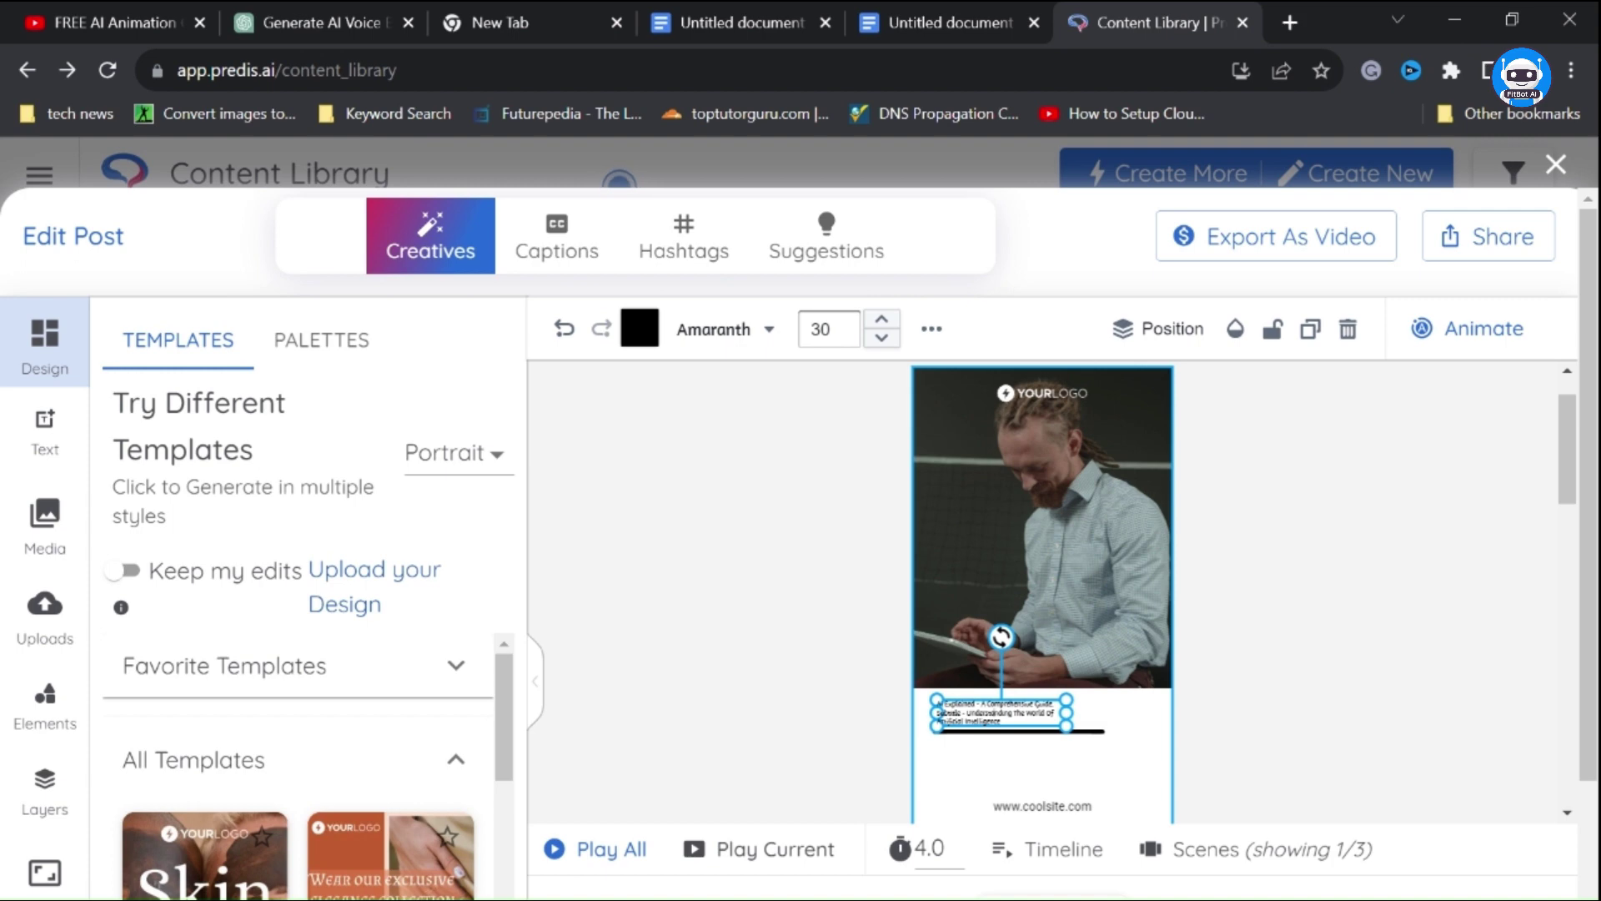
{"action": "left_click", "coordinate": [1014, 498]}
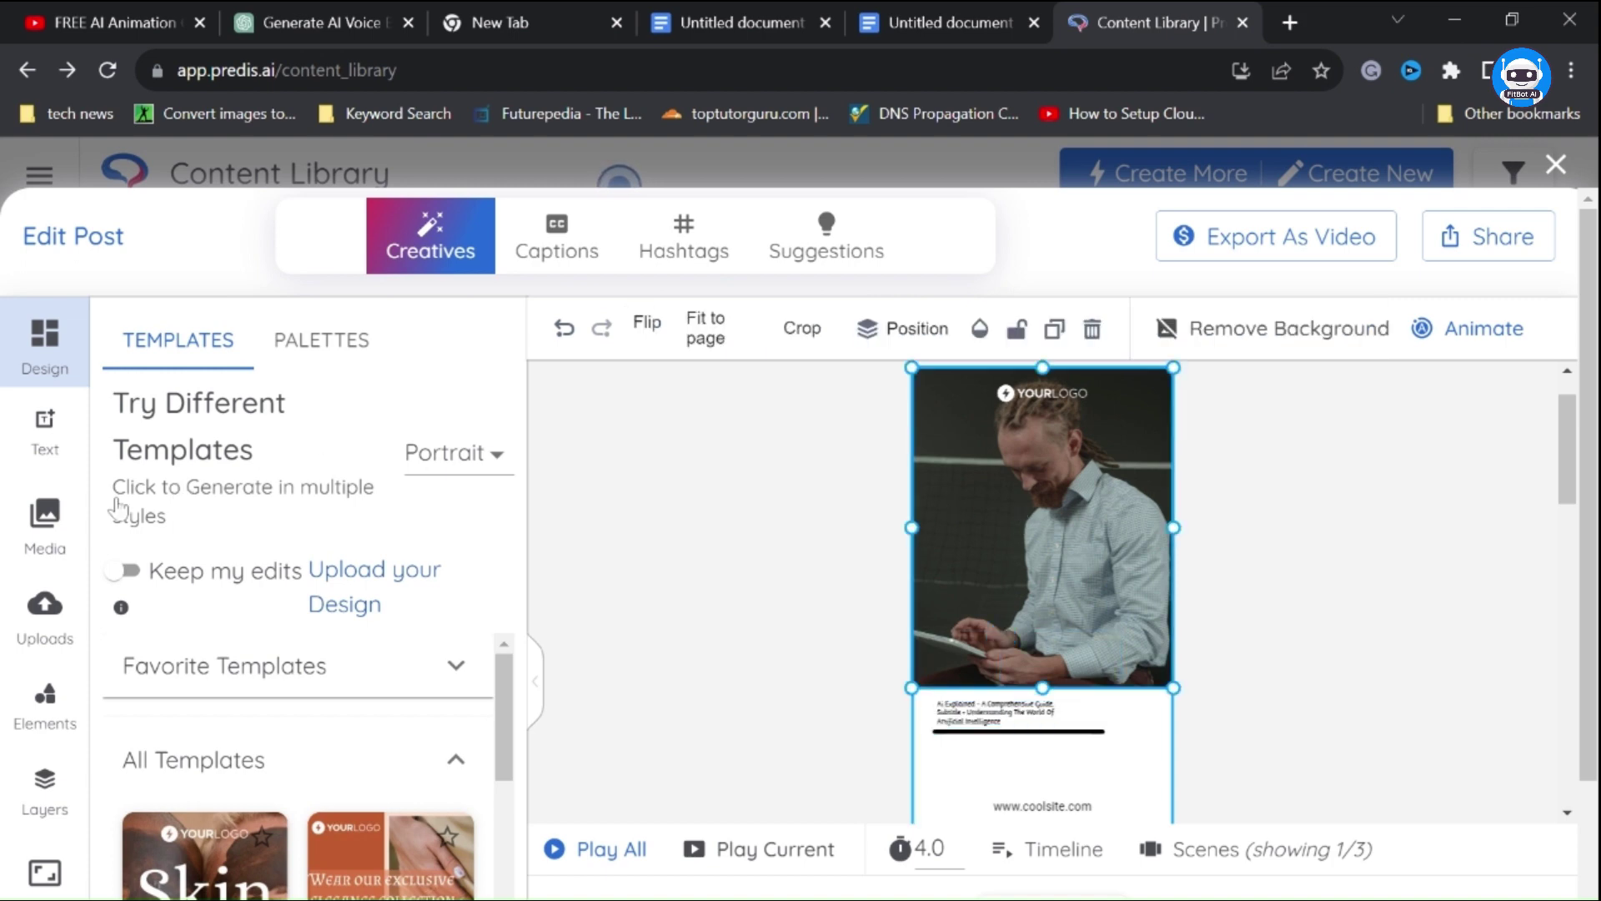
{"action": "left_click", "coordinate": [46, 518]}
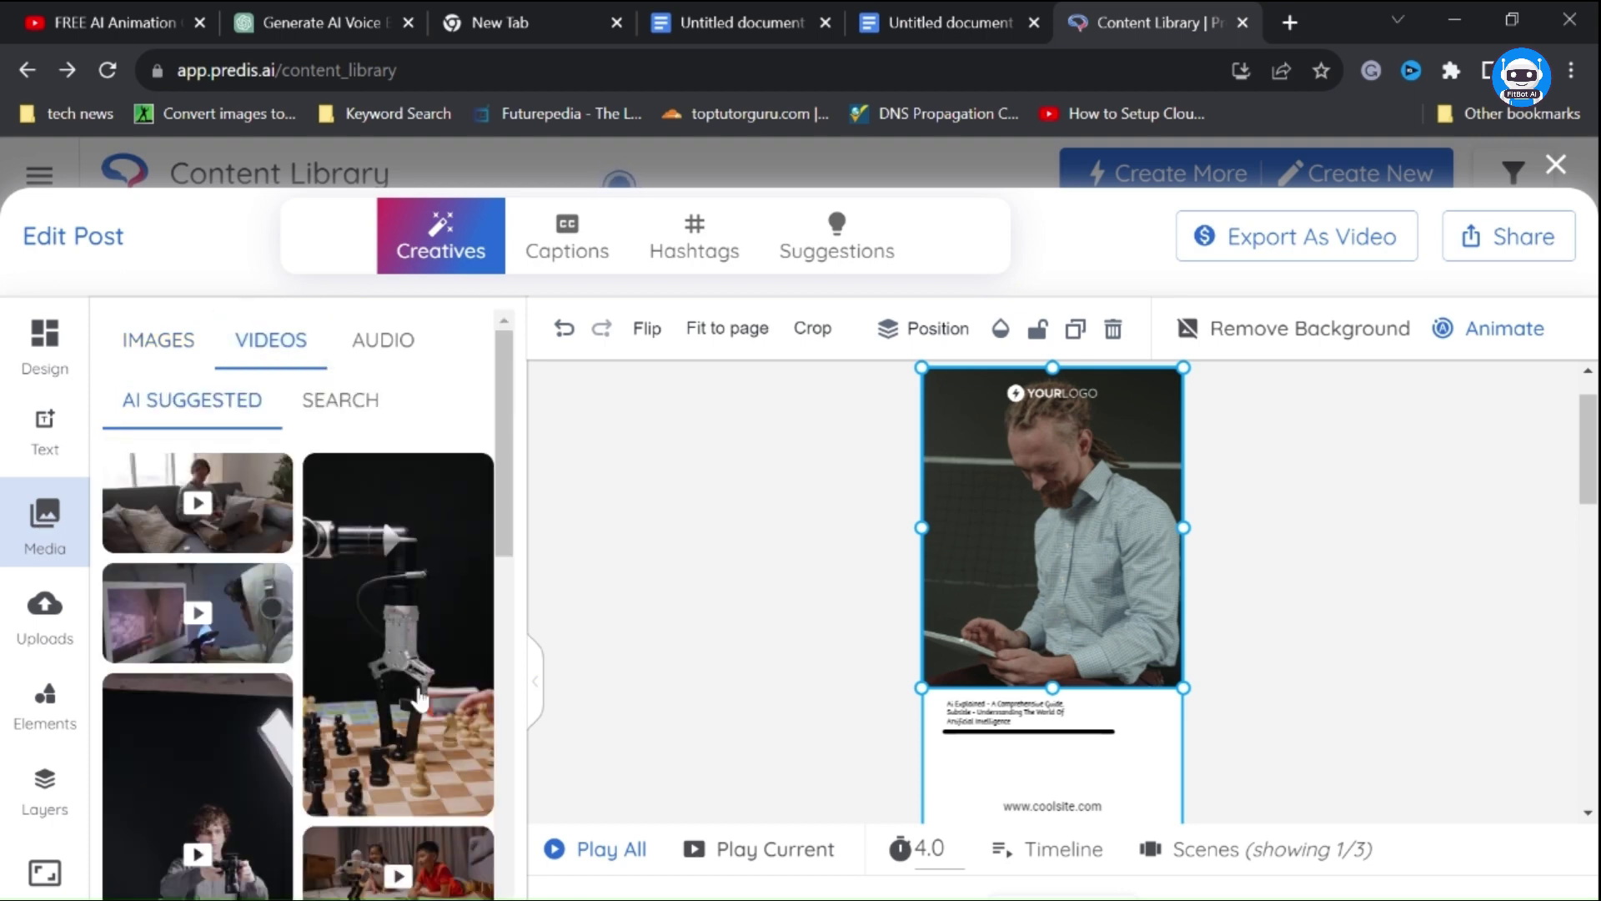
{"action": "left_click", "coordinate": [419, 699]}
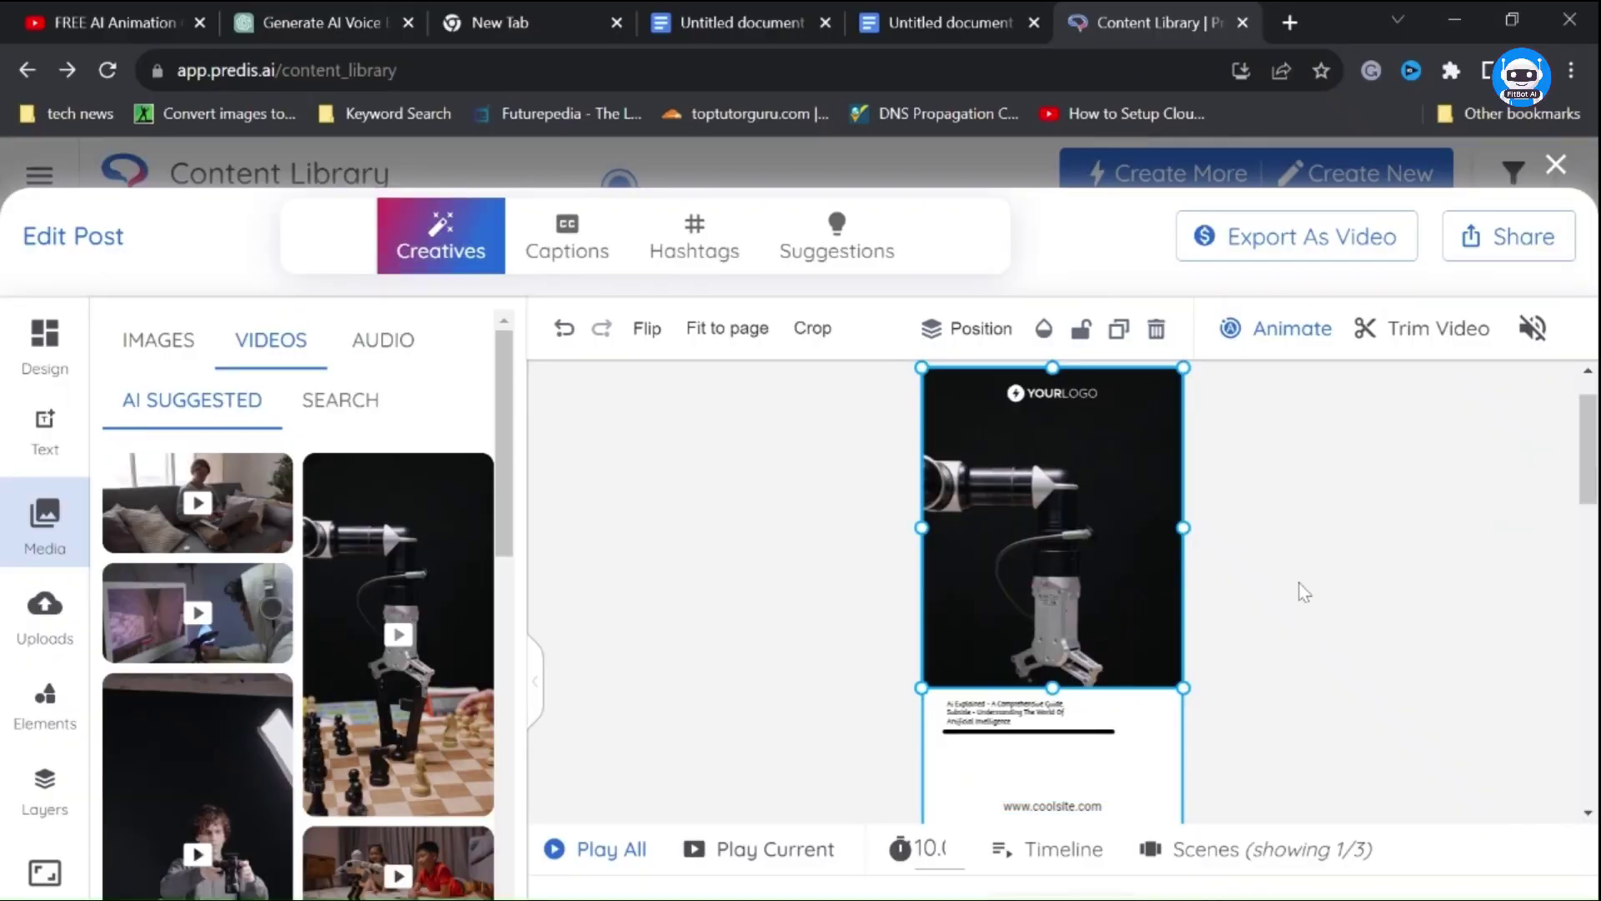
{"action": "scroll", "coordinate": [1304, 582], "scroll_direction": "down", "scroll_amount": 3}
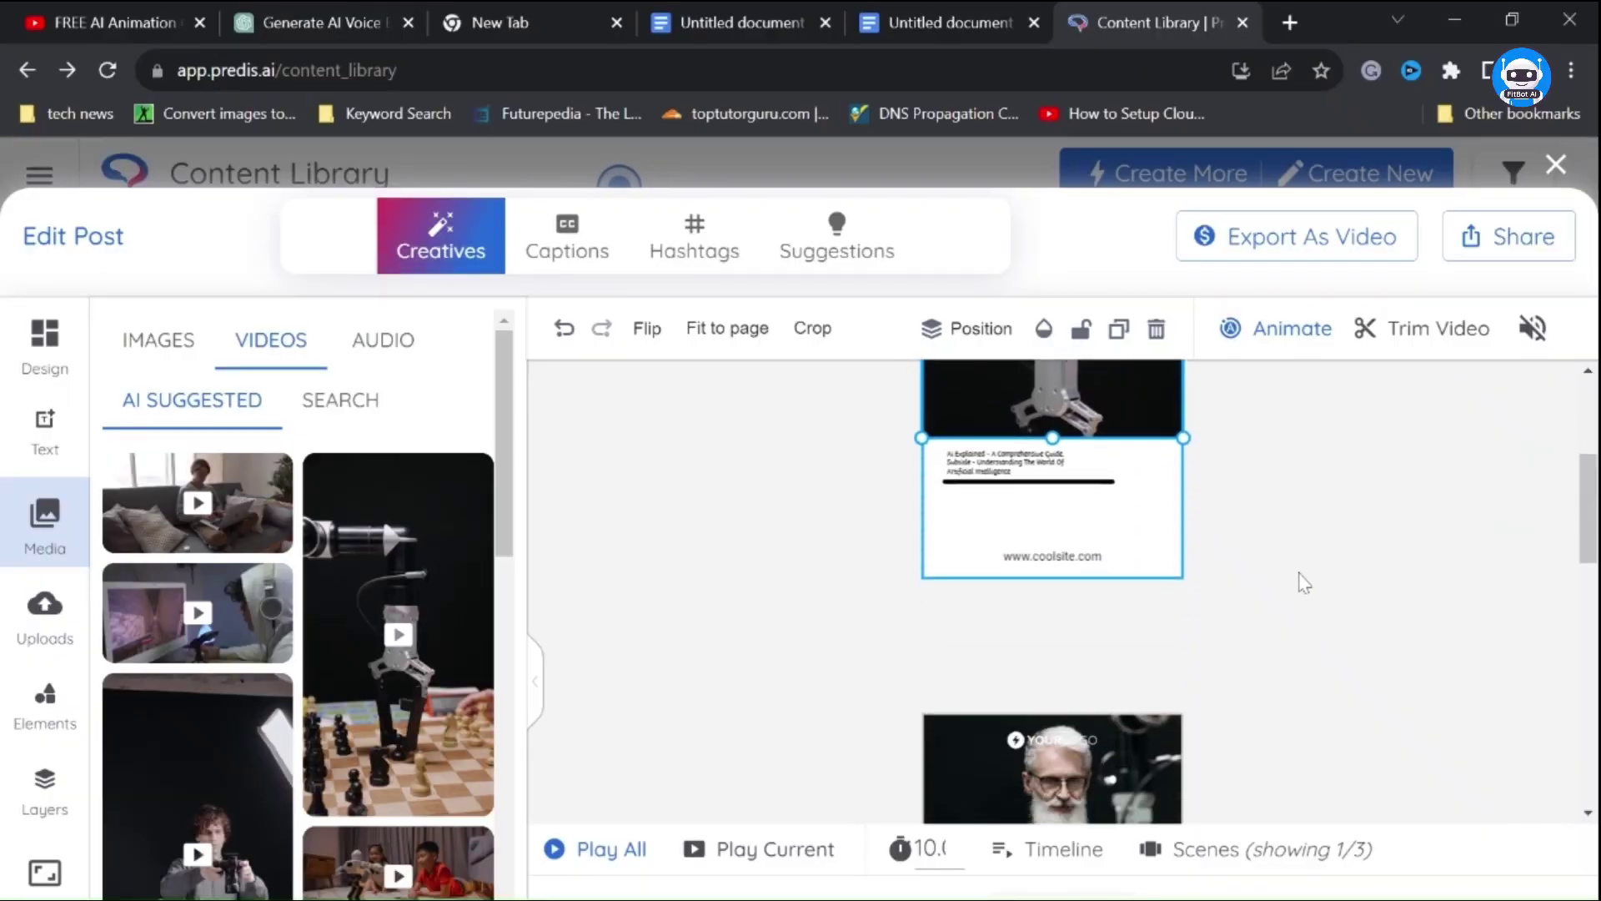
{"action": "scroll", "coordinate": [1304, 582], "scroll_direction": "up", "scroll_amount": 4}
Step: Save the robot-arm video post, then review its Post Preview platform list and Share options
{"action": "left_click", "coordinate": [1511, 252]}
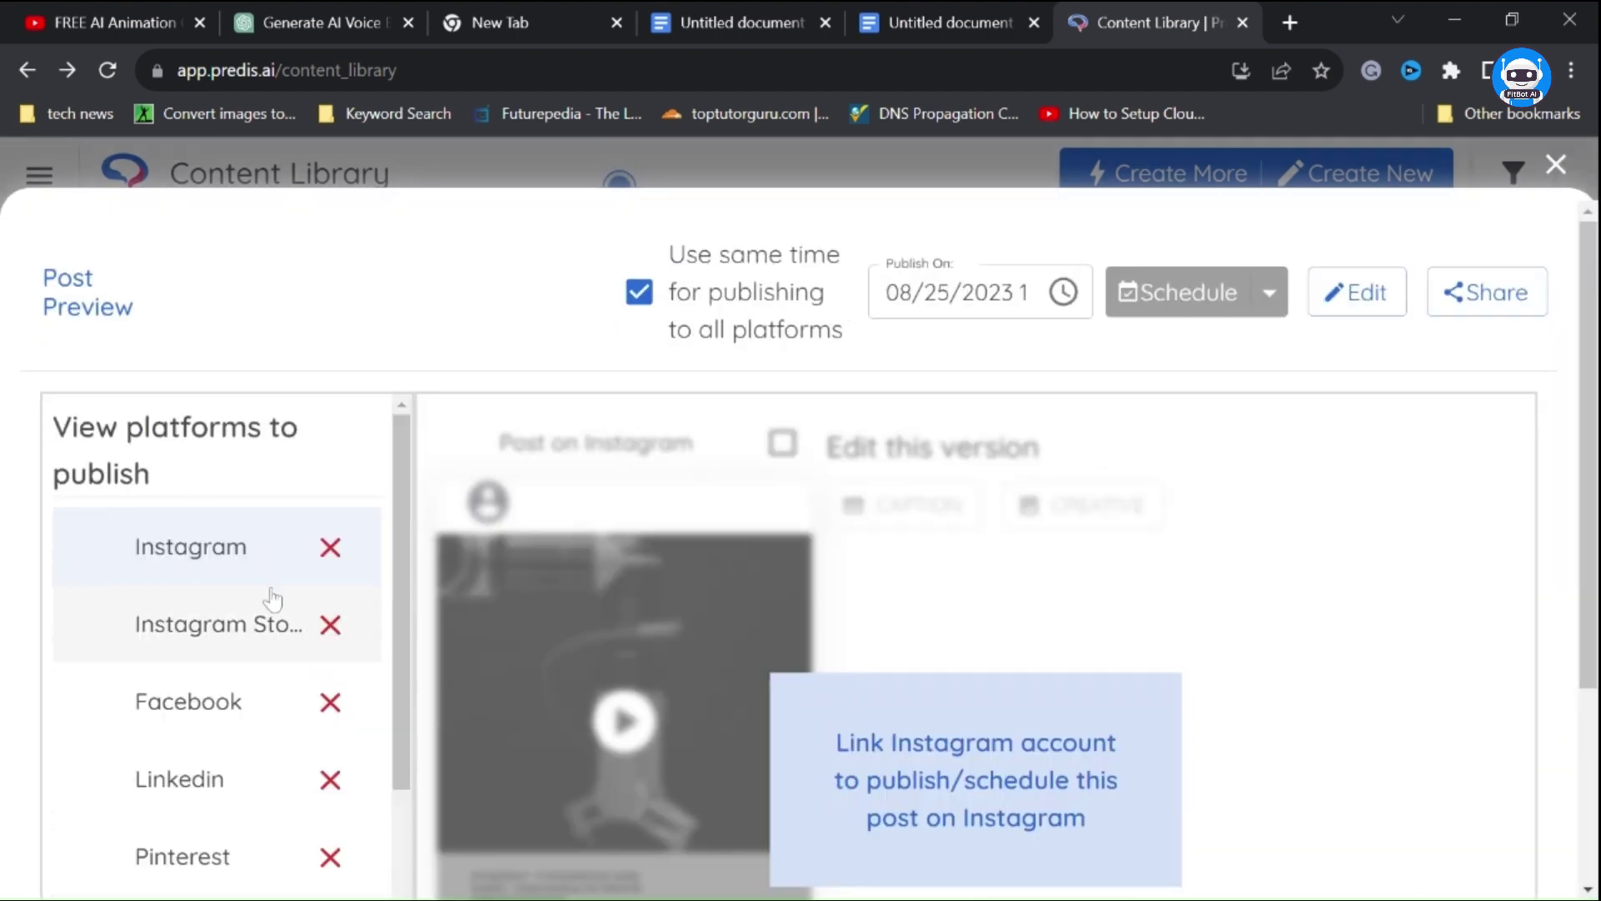
{"action": "scroll", "coordinate": [265, 584], "scroll_direction": "down", "scroll_amount": 3}
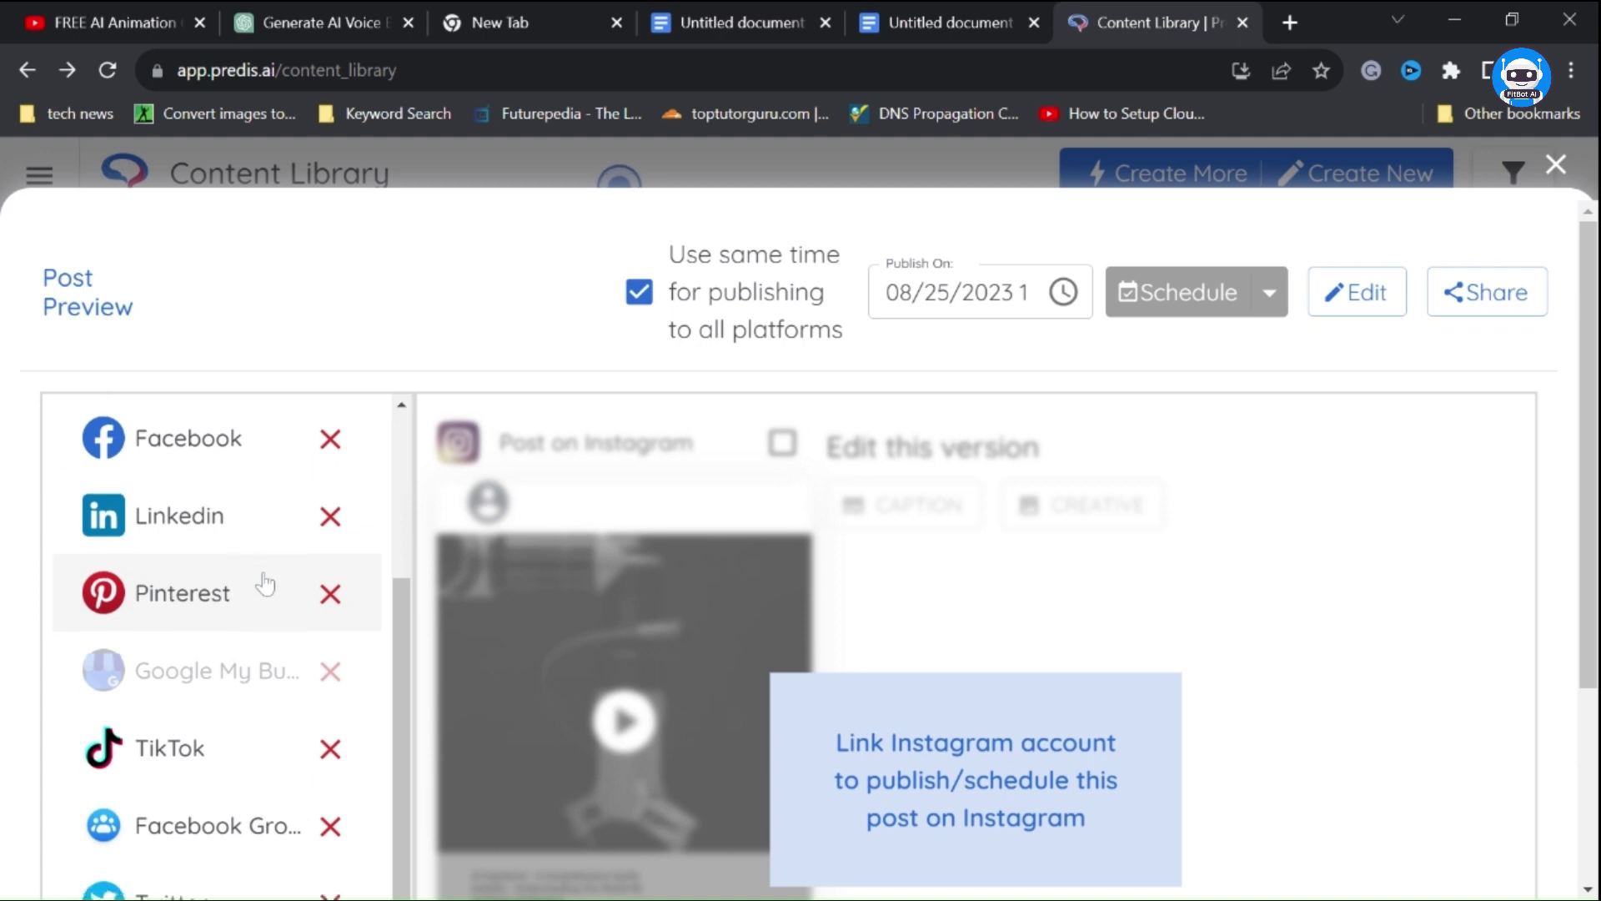
{"action": "scroll", "coordinate": [261, 580], "scroll_direction": "down", "scroll_amount": 1}
{"action": "scroll", "coordinate": [261, 580], "scroll_direction": "up", "scroll_amount": 5}
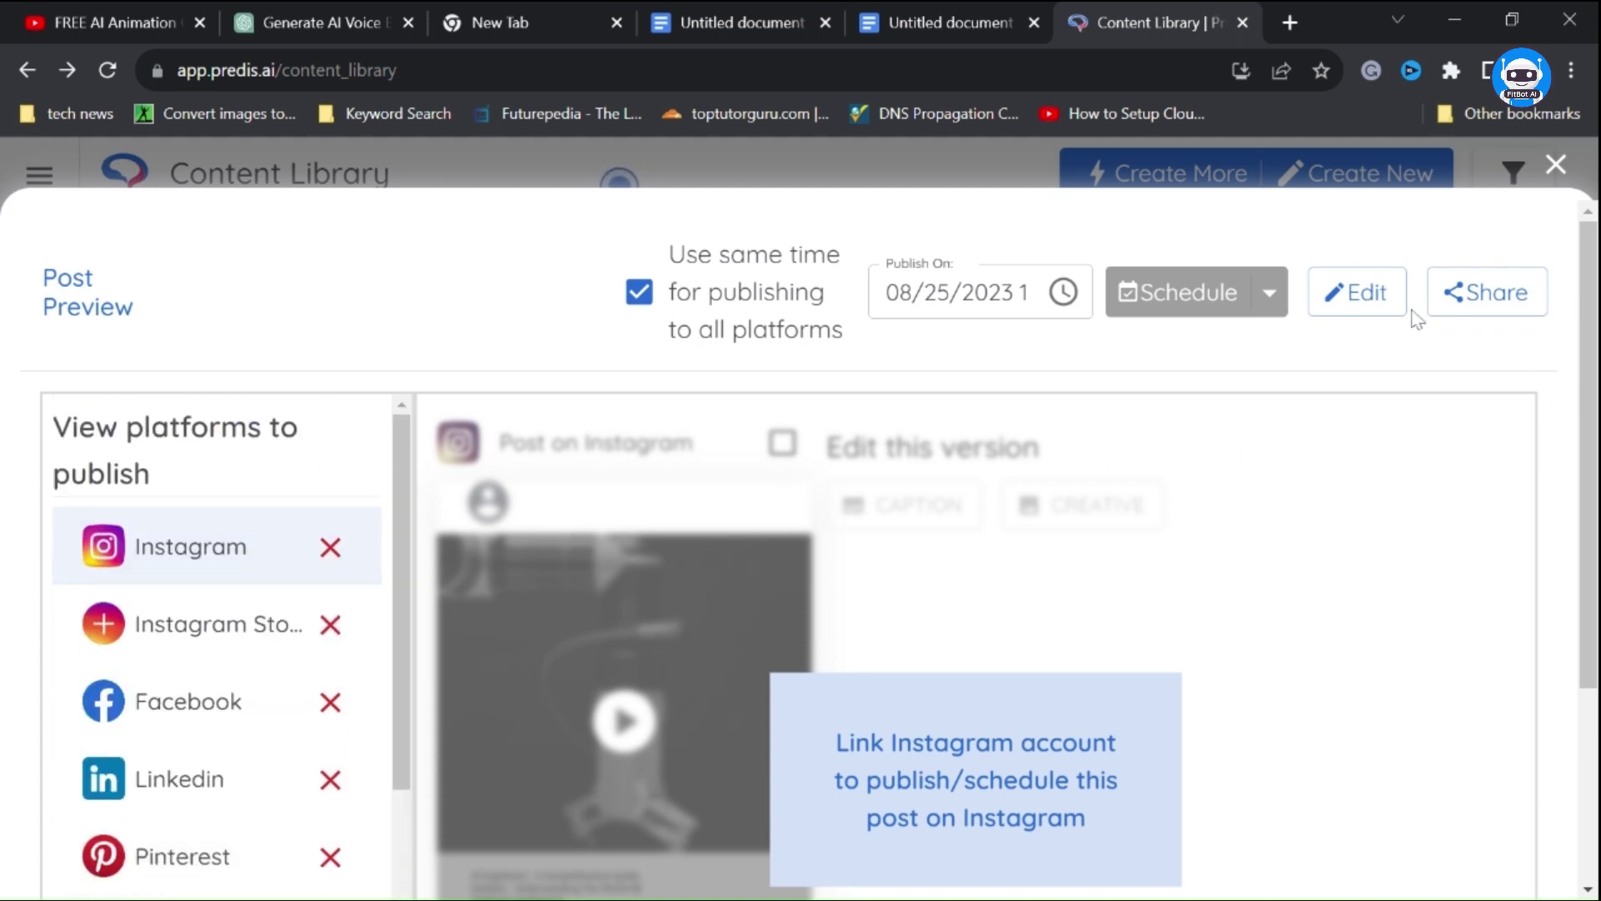
{"action": "left_click", "coordinate": [1480, 302]}
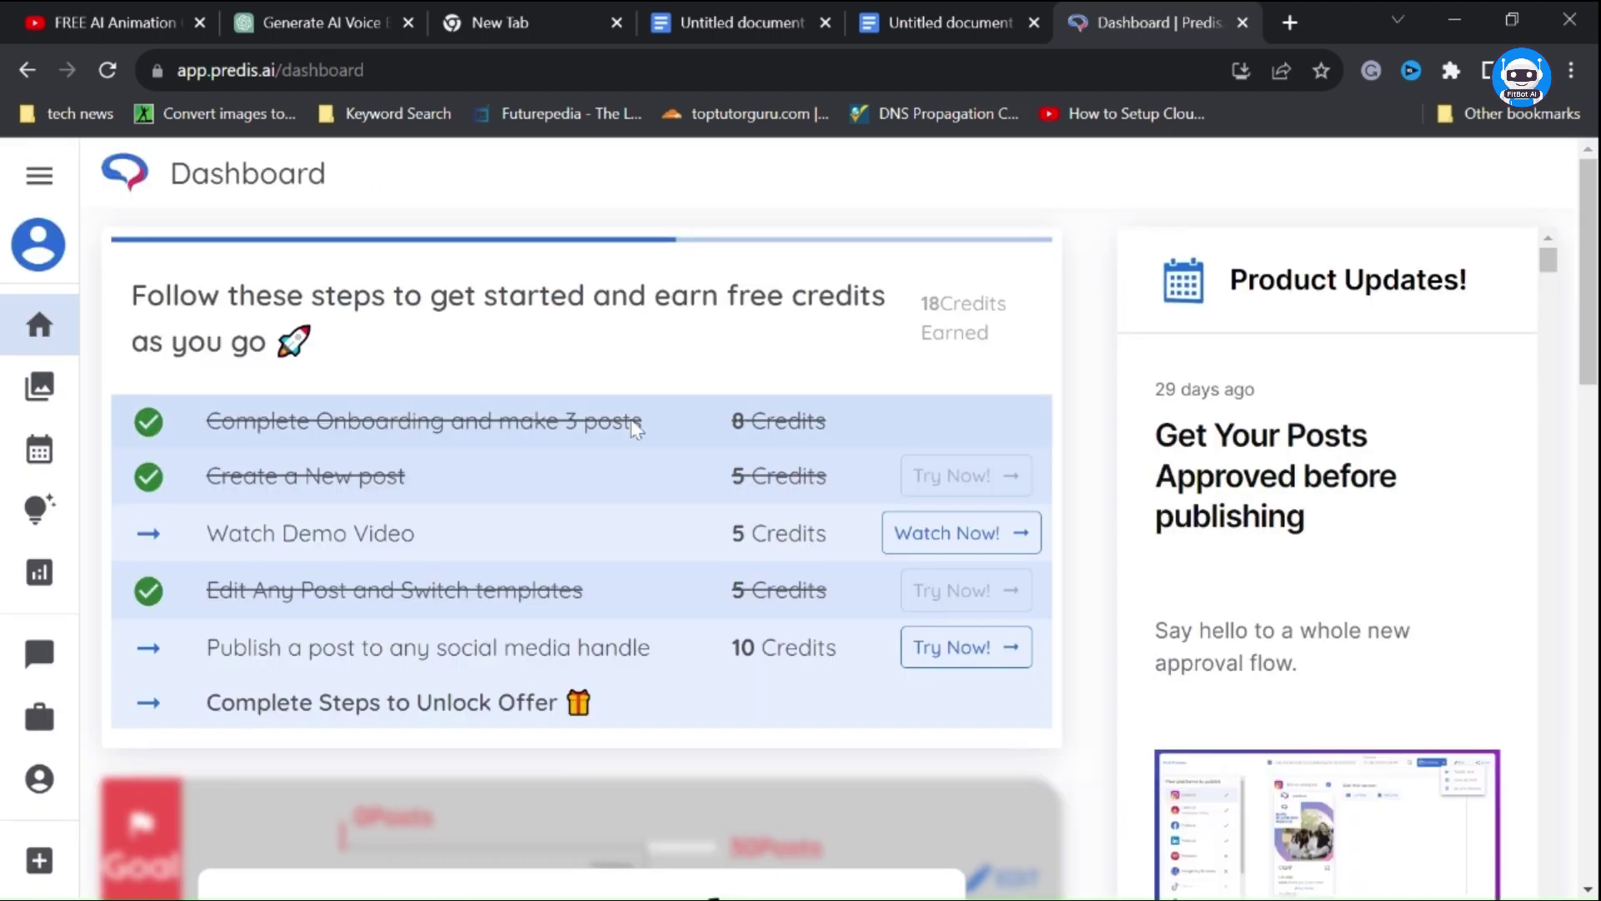
{"action": "scroll", "coordinate": [635, 429], "scroll_direction": "down", "scroll_amount": 2}
{"action": "scroll", "coordinate": [634, 431], "scroll_direction": "down", "scroll_amount": 3}
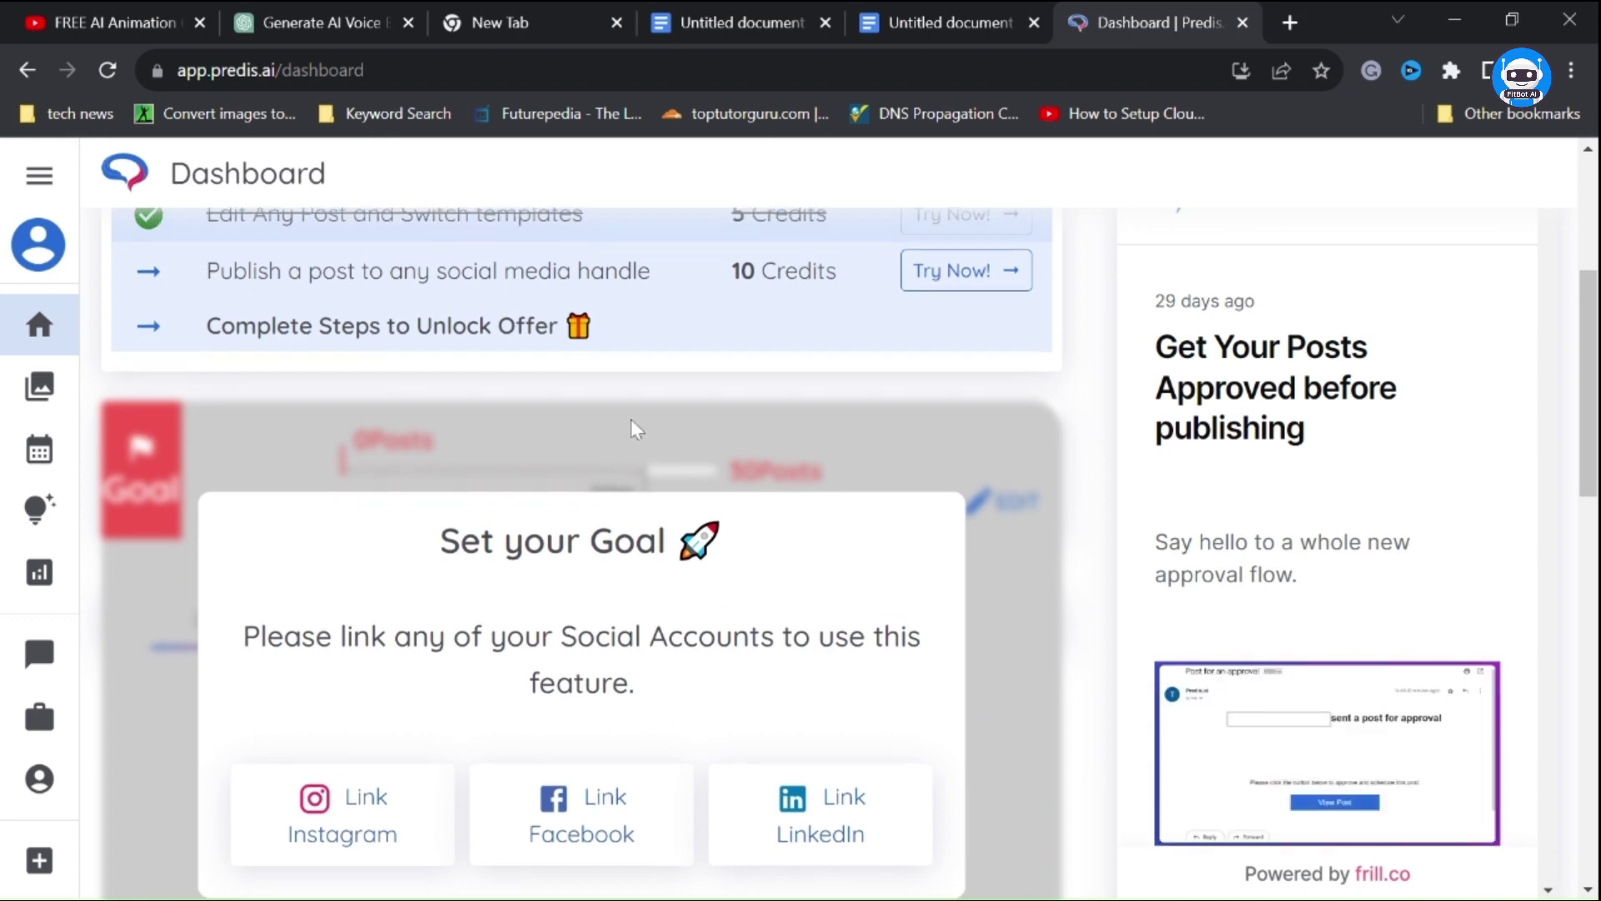
{"action": "scroll", "coordinate": [634, 431], "scroll_direction": "down", "scroll_amount": 2}
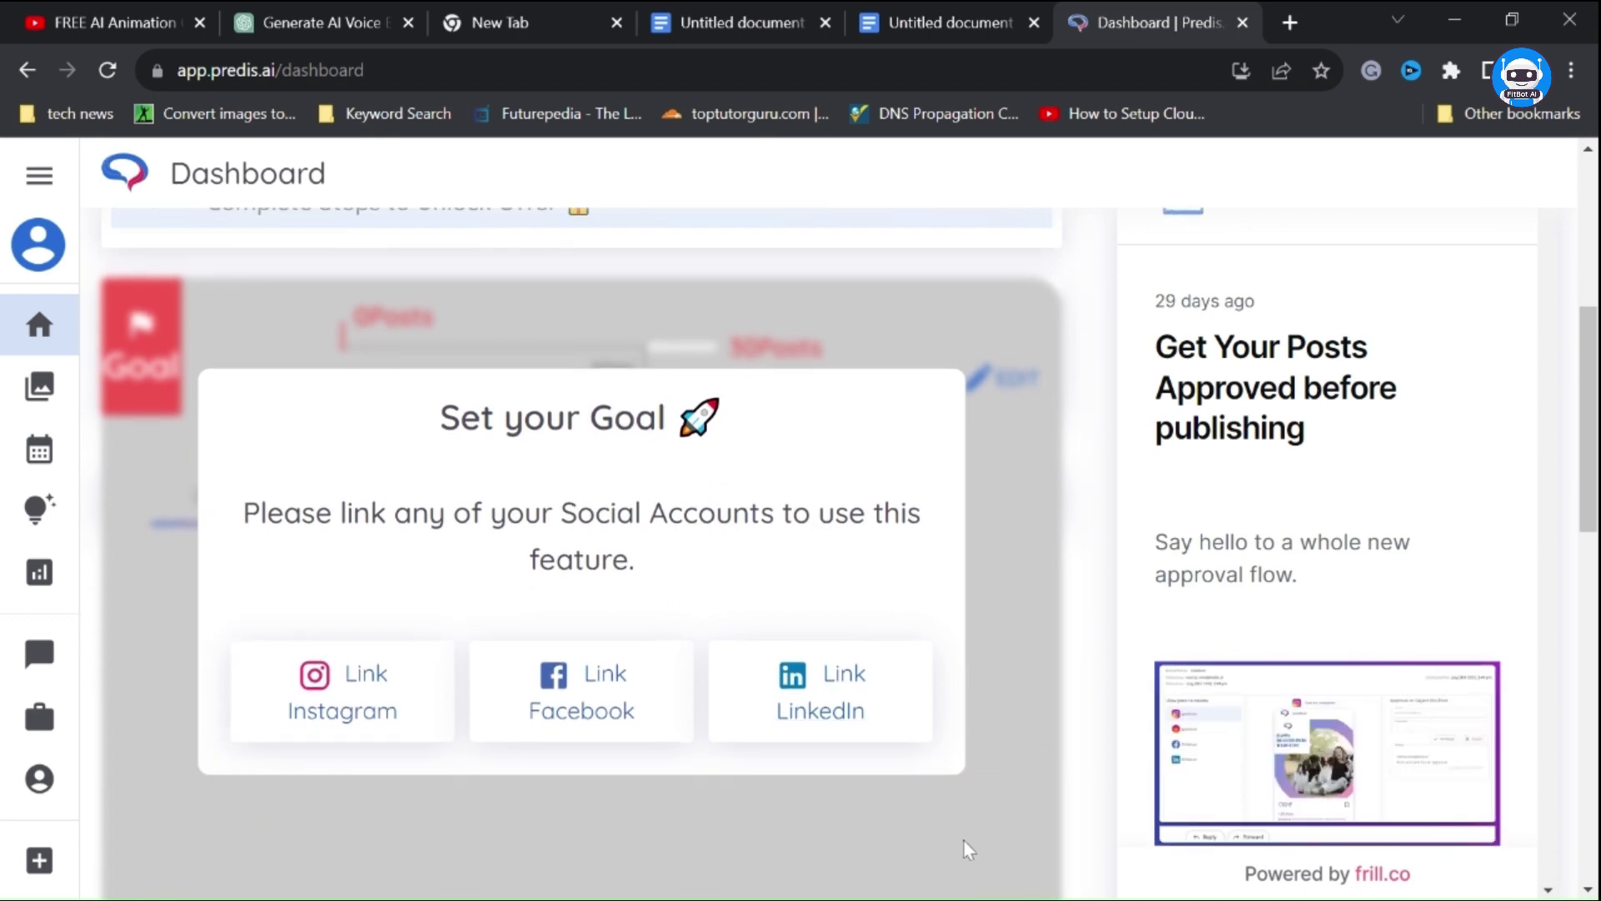